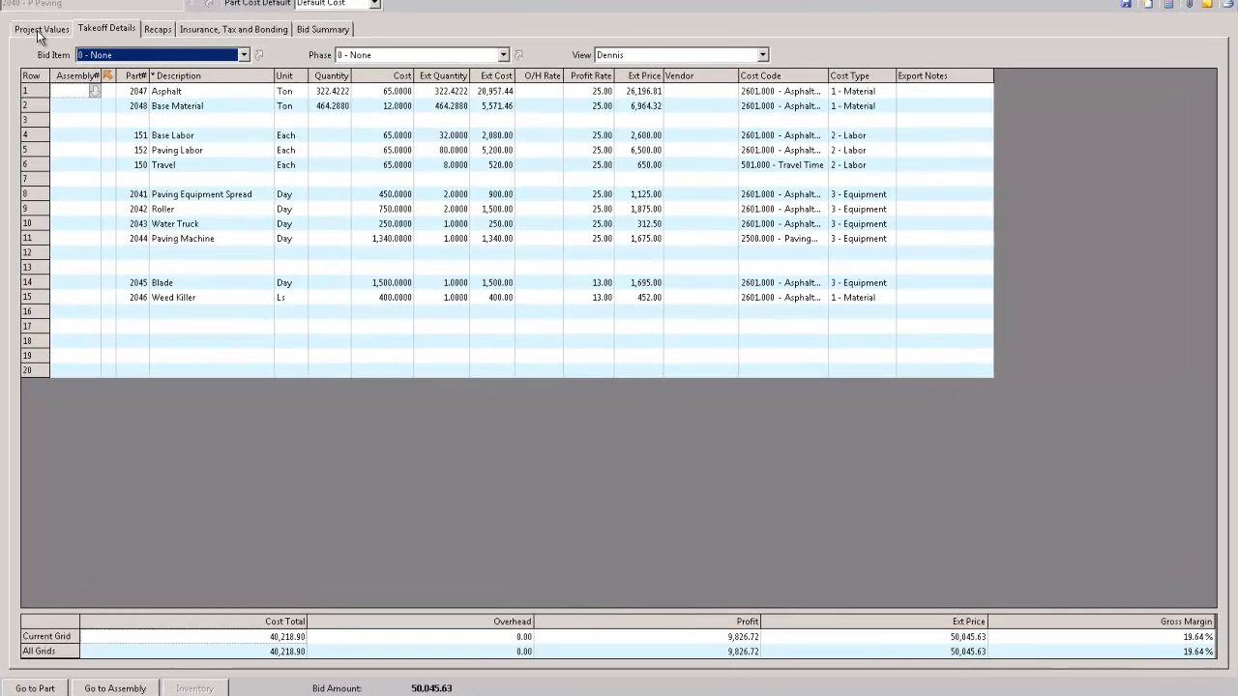
Examine the job's project values, including the asphalt and base square footage and depths and the empty rows below them
{"action": "left_click", "coordinate": [39, 30]}
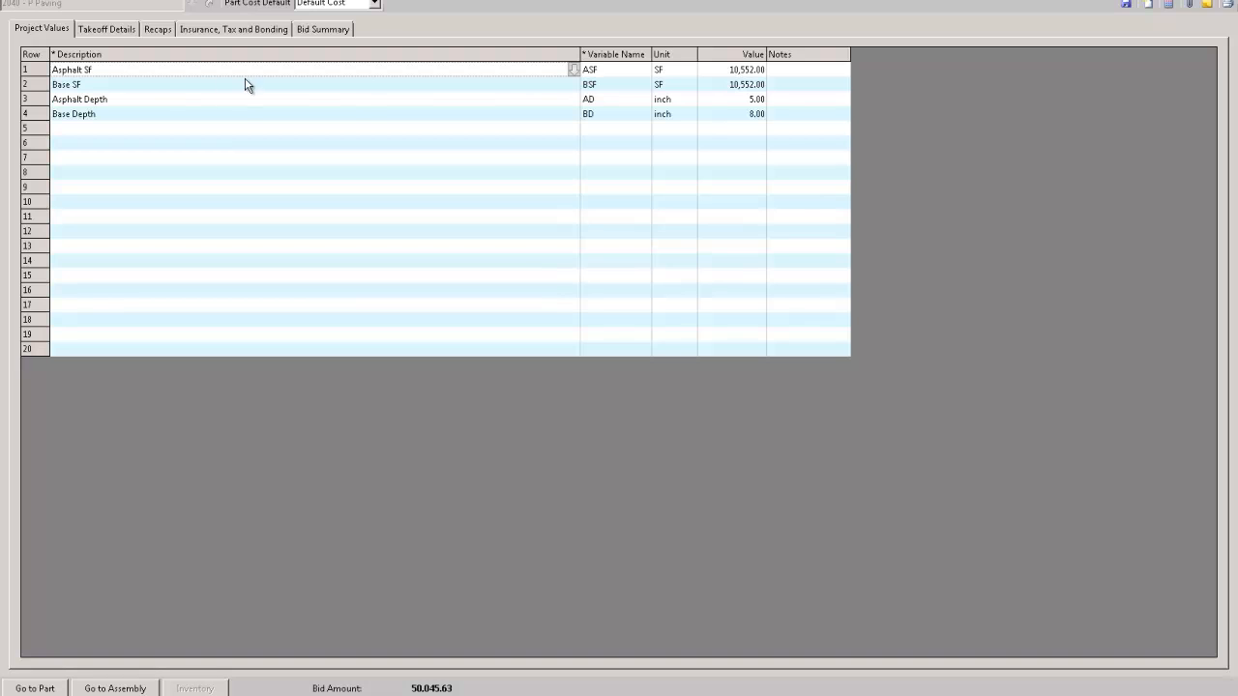
{"action": "left_click", "coordinate": [42, 91]}
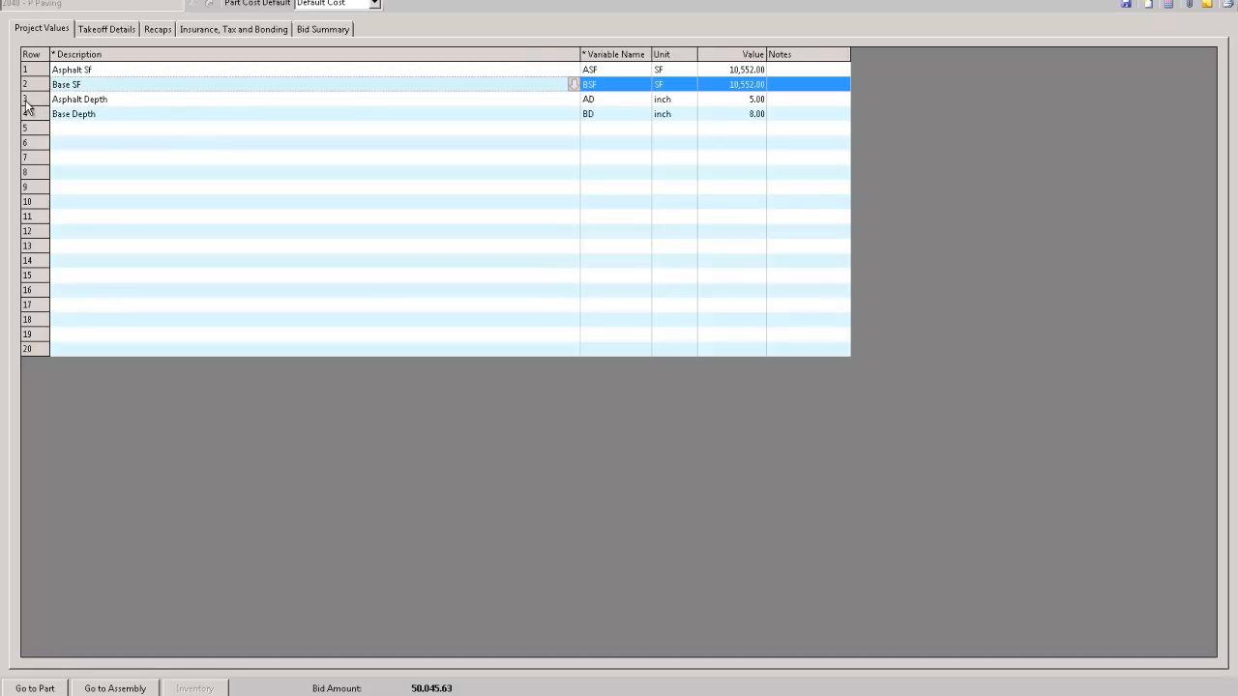
{"action": "left_click", "coordinate": [29, 101]}
{"action": "left_click", "coordinate": [27, 114]}
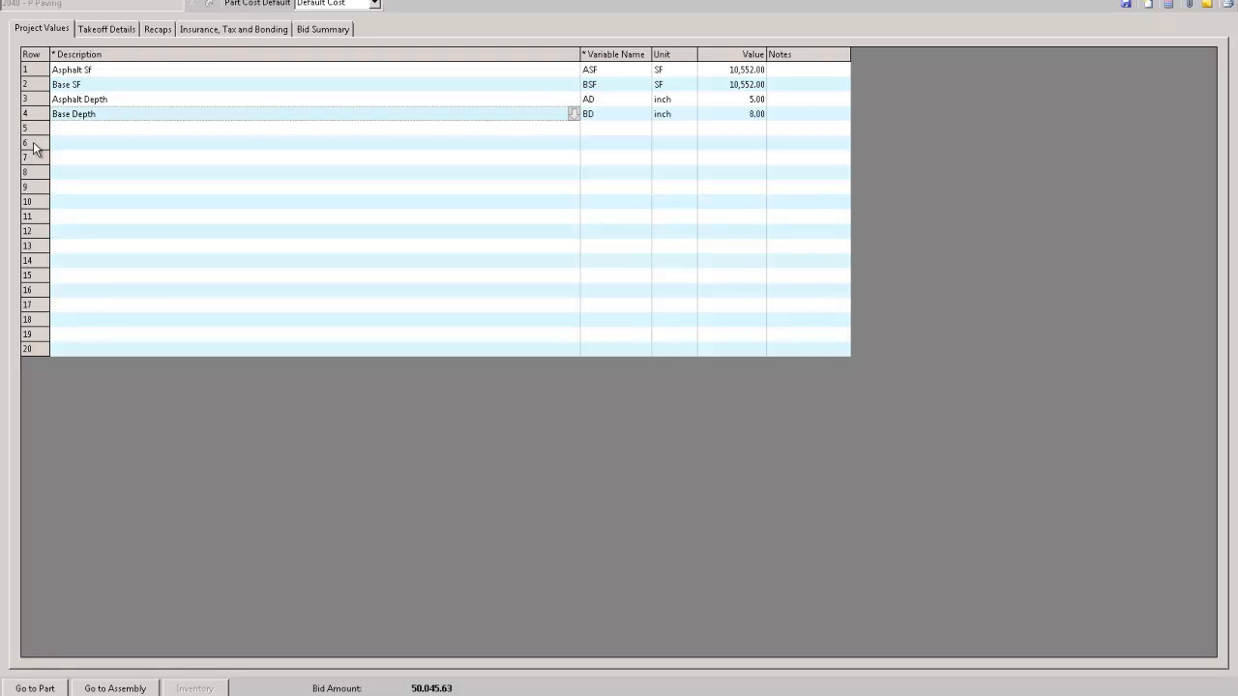
{"action": "left_click_drag", "start_coordinate": [34, 147], "coordinate": [44, 244]}
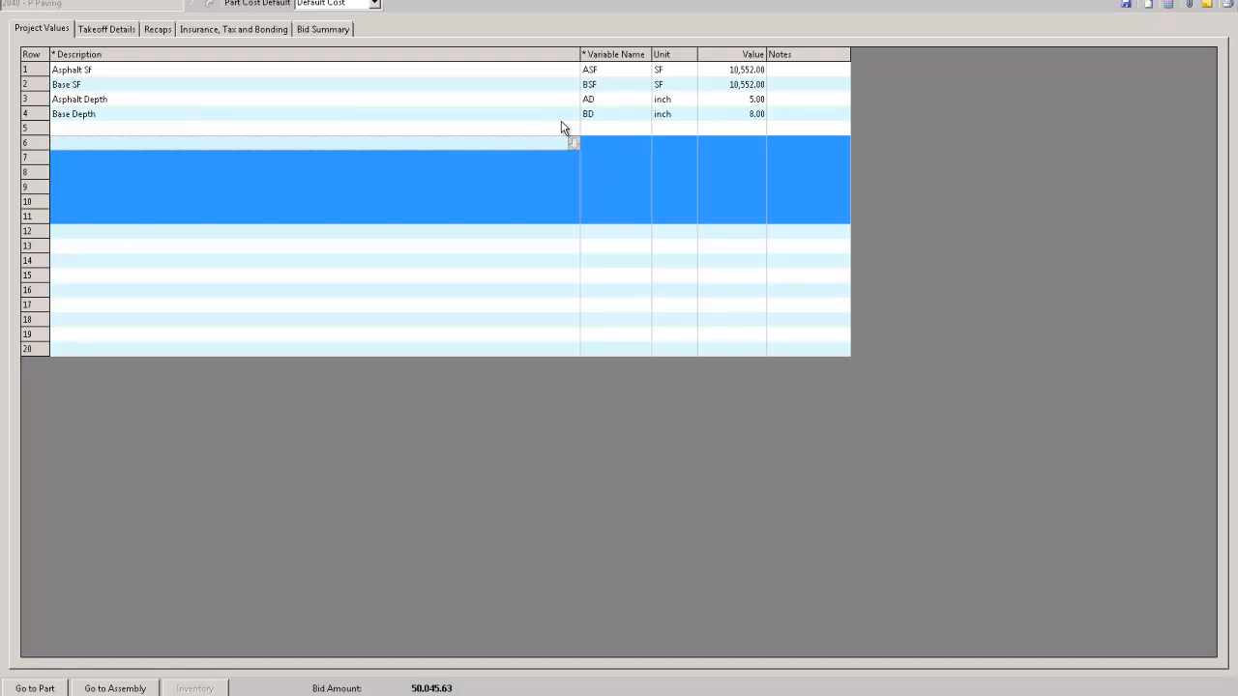
{"action": "left_click", "coordinate": [726, 74]}
{"action": "left_click", "coordinate": [731, 101]}
{"action": "left_click", "coordinate": [730, 116]}
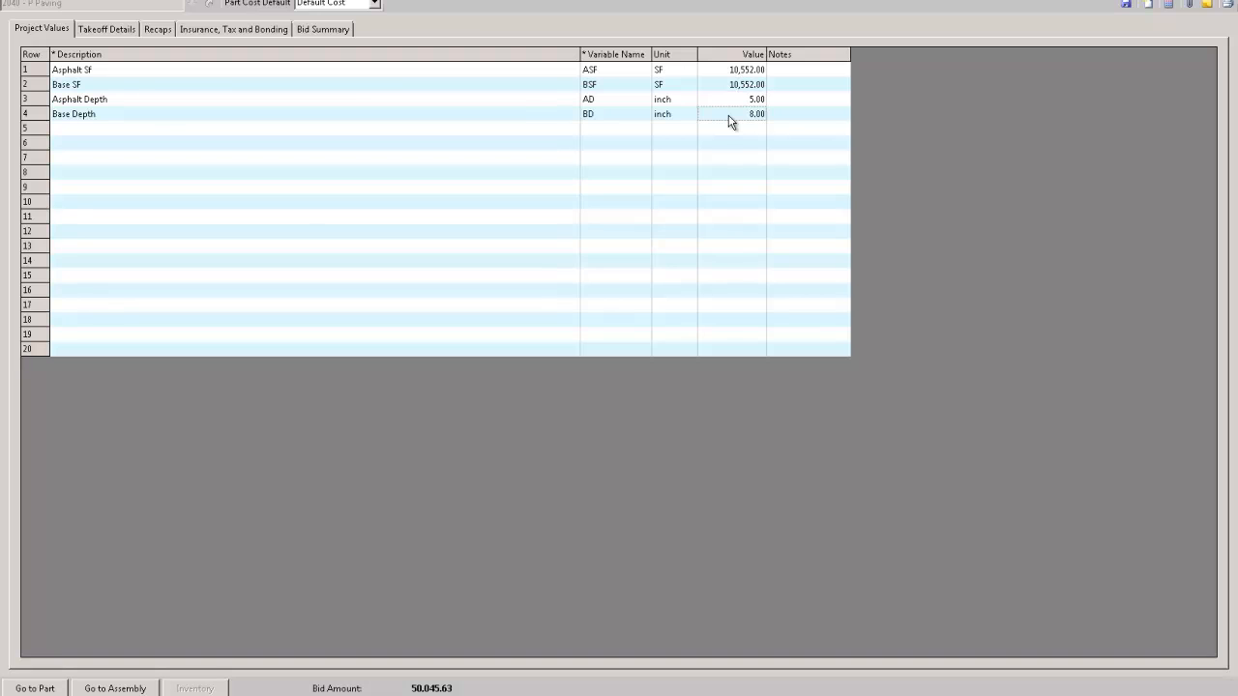
Show the Formula column in the takeoff details grid
{"action": "left_click", "coordinate": [104, 32]}
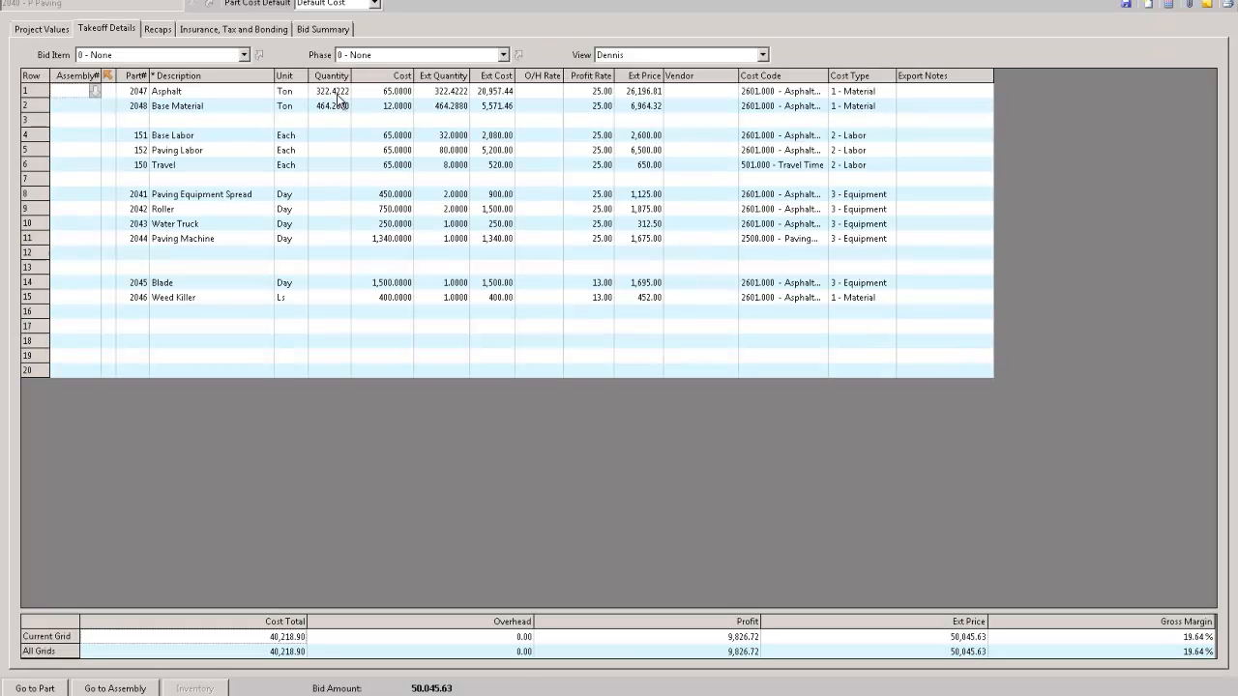
{"action": "right_click", "coordinate": [537, 97]}
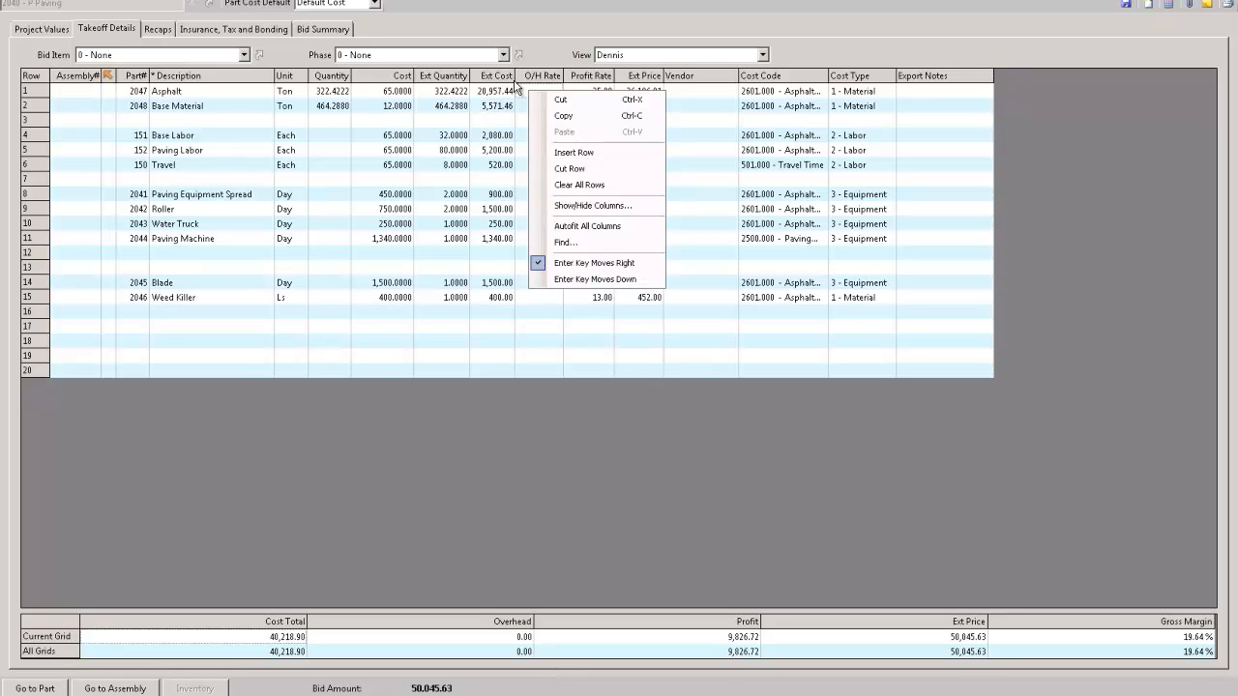
{"action": "left_click", "coordinate": [567, 203]}
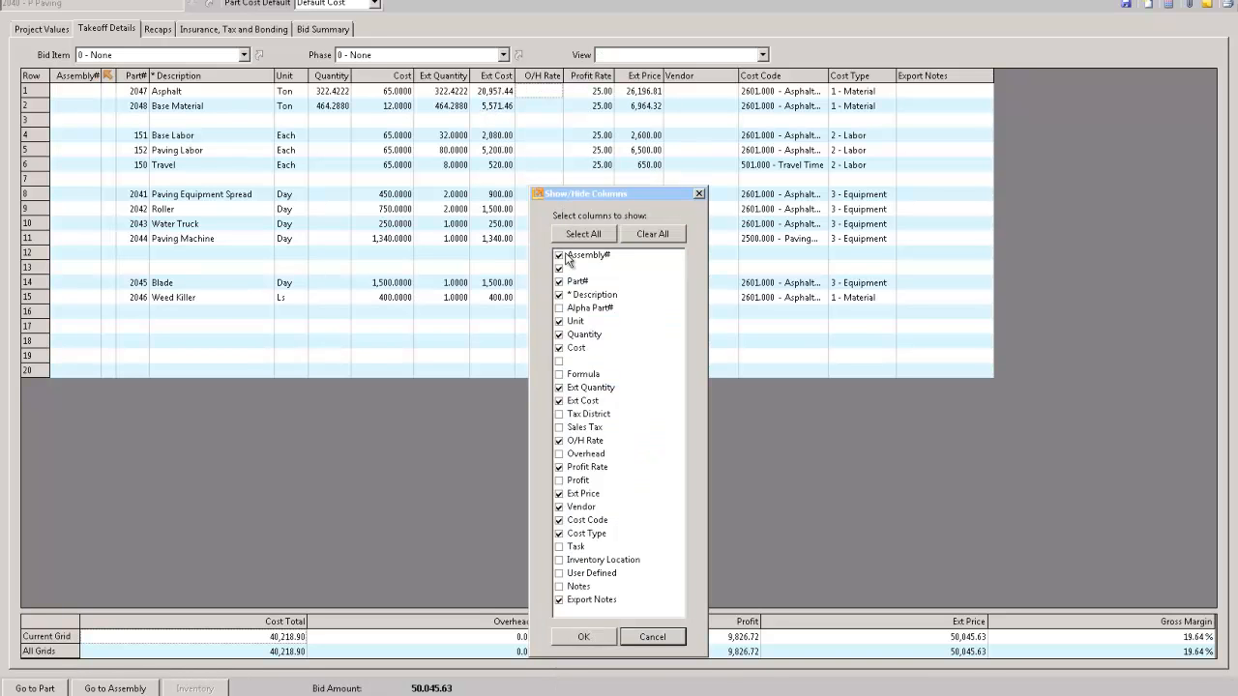
{"action": "left_click", "coordinate": [558, 374]}
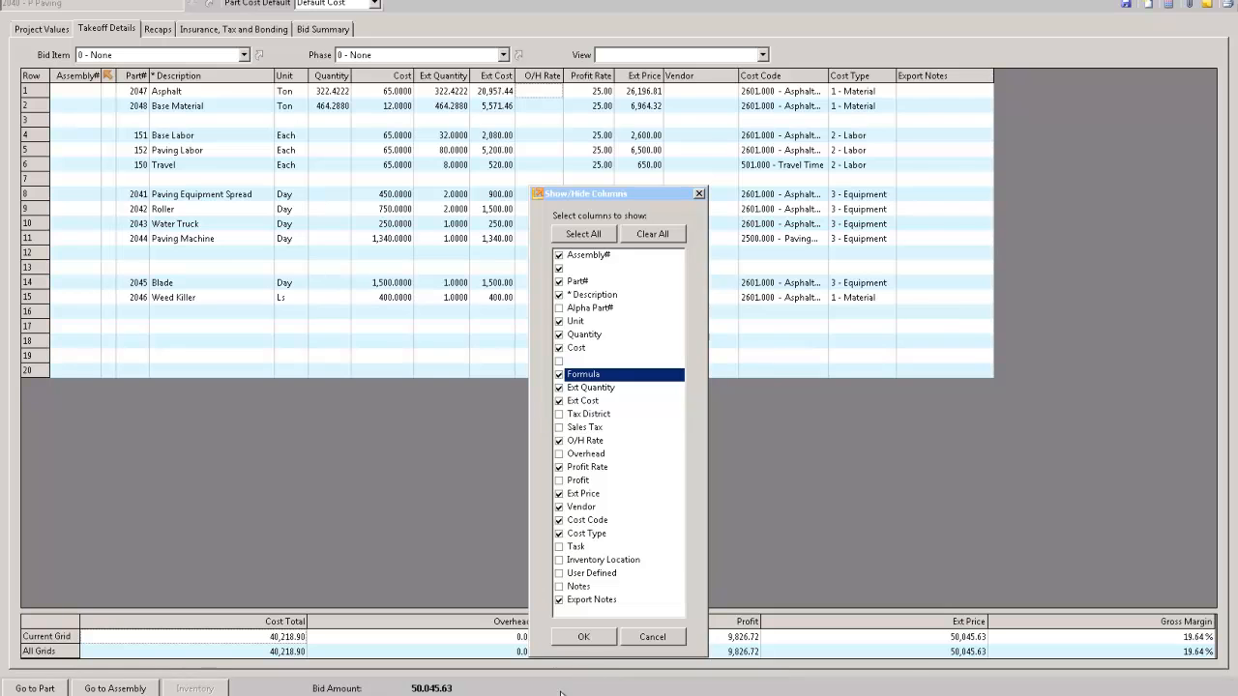
{"action": "left_click", "coordinate": [584, 636]}
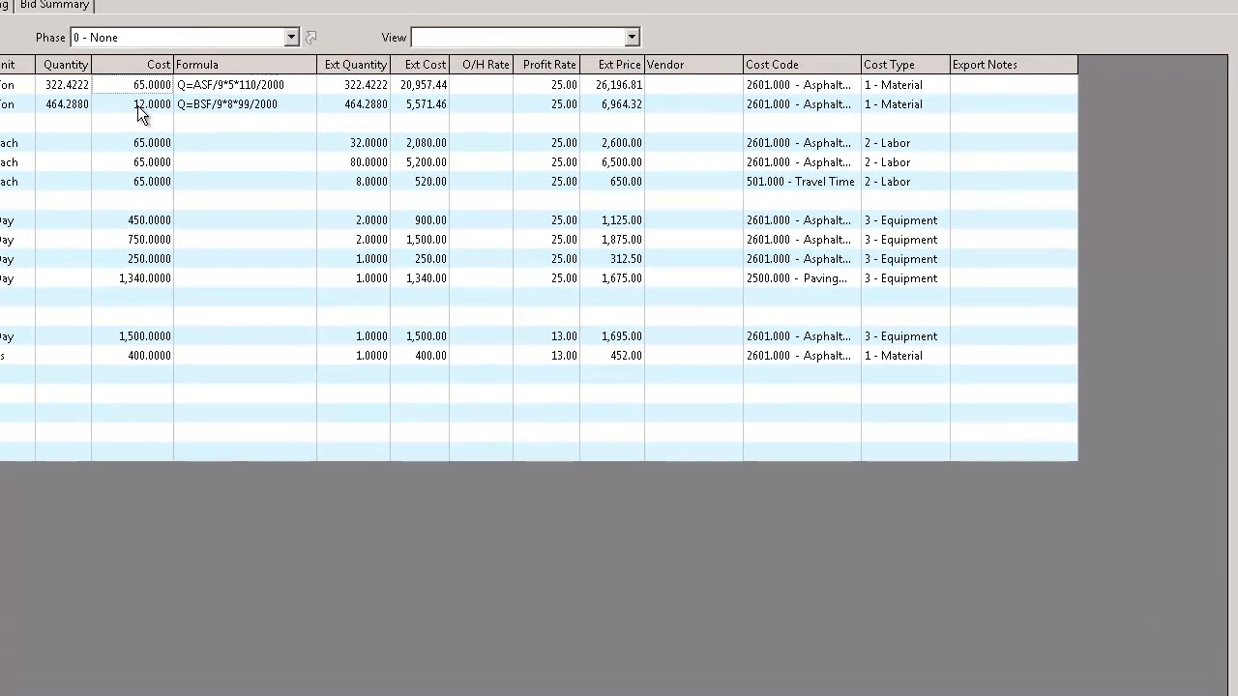
Enter the labor quantities: 32 for Base Labor, 80 for Paving Labor and 8 for Travel
{"action": "left_click", "coordinate": [141, 118]}
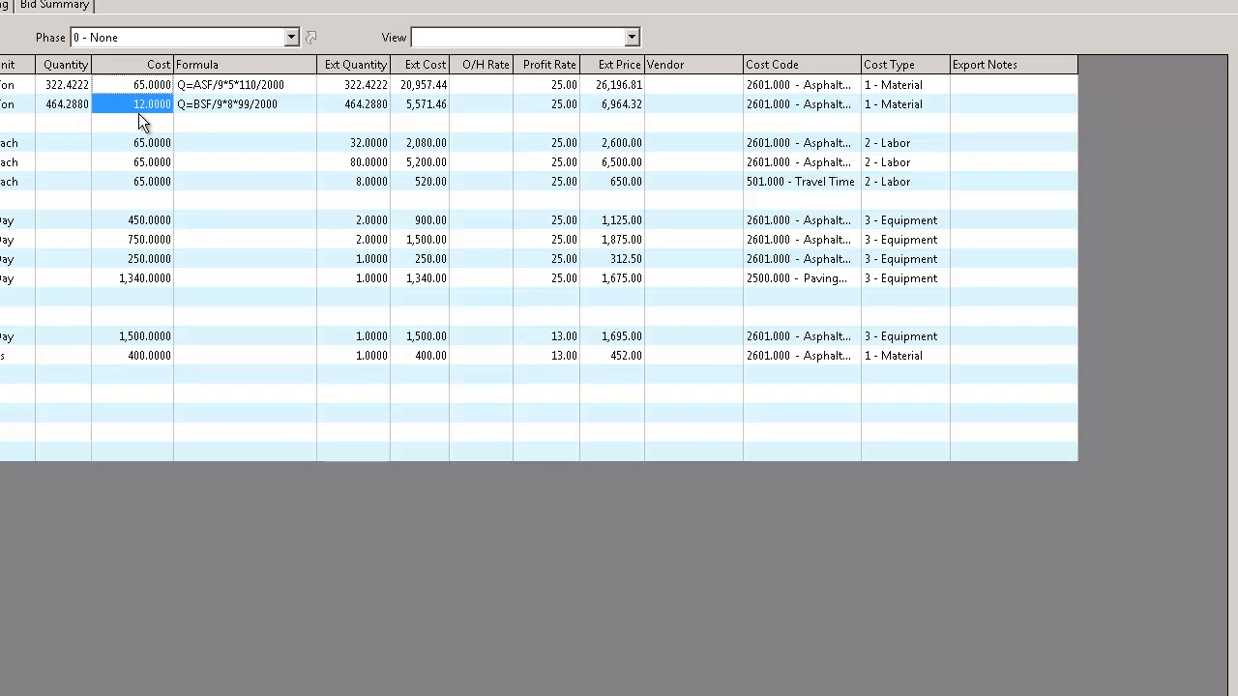
{"action": "left_click", "coordinate": [64, 147]}
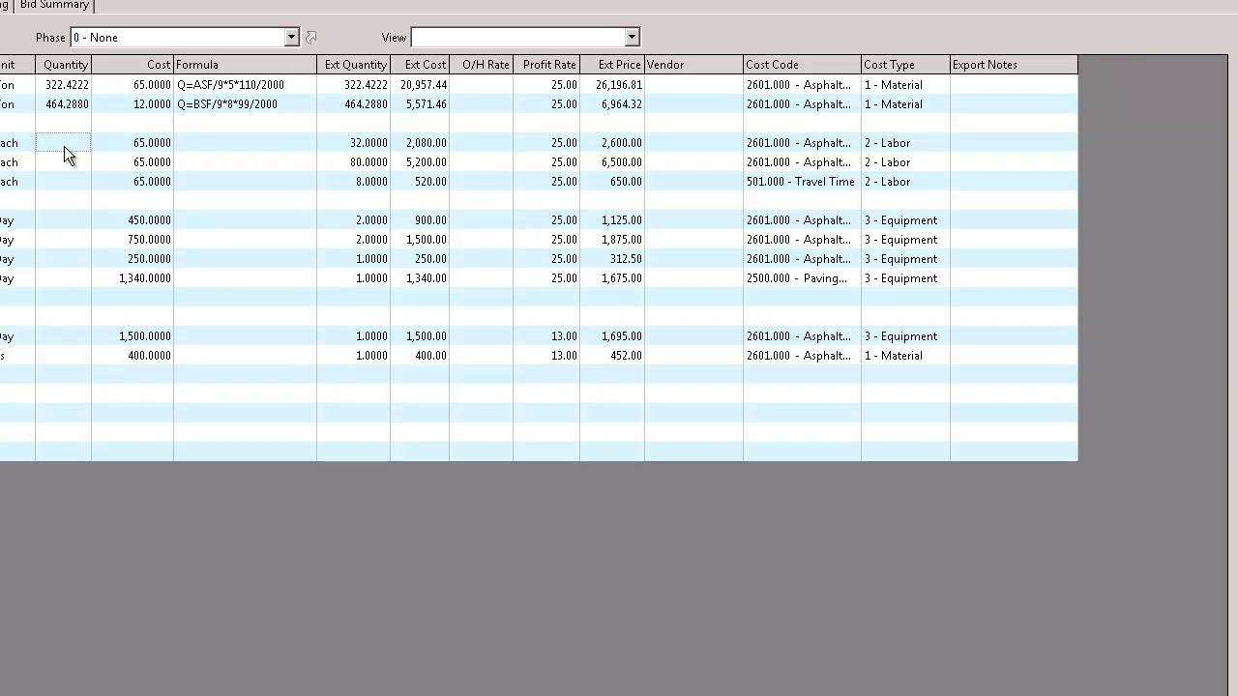
{"action": "type", "text": "32"}
{"action": "key", "text": "Return"}
{"action": "type", "text": "80"}
{"action": "key", "text": "Return"}
{"action": "type", "text": "8"}
{"action": "key", "text": "Return"}
{"action": "key", "text": "Return"}
Enter the equipment quantities: 2 for Paving Equipment Spread, 2 for Roller, 1 for Water Truck and 1 for Paving Machine
{"action": "type", "text": "2"}
{"action": "key", "text": "Return"}
{"action": "type", "text": "2"}
{"action": "key", "text": "Return"}
{"action": "type", "text": "1"}
{"action": "key", "text": "Return"}
{"action": "type", "text": "1"}
{"action": "key", "text": "Return"}
{"action": "key", "text": "Return"}
{"action": "key", "text": "Return"}
Set the Blade and Weed Killer quantities to 1 each and the Weed Killer cost to 425
{"action": "type", "text": "1"}
{"action": "key", "text": "Return"}
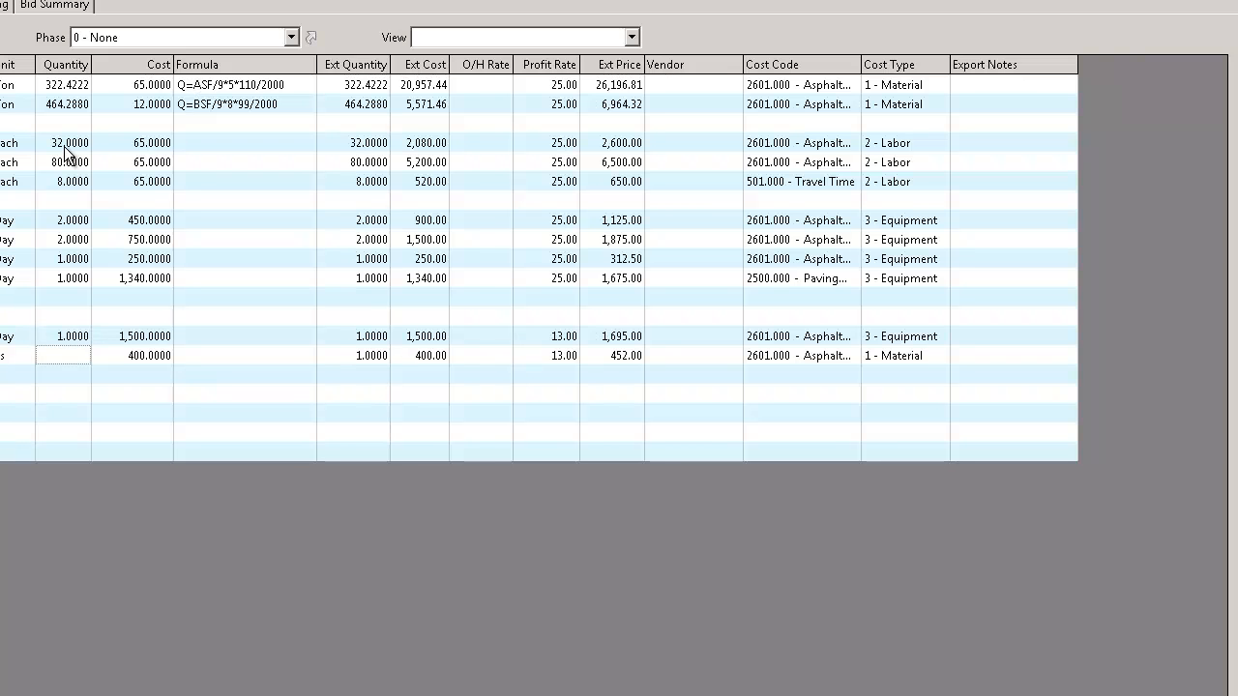
{"action": "type", "text": "1"}
{"action": "key", "text": "Tab"}
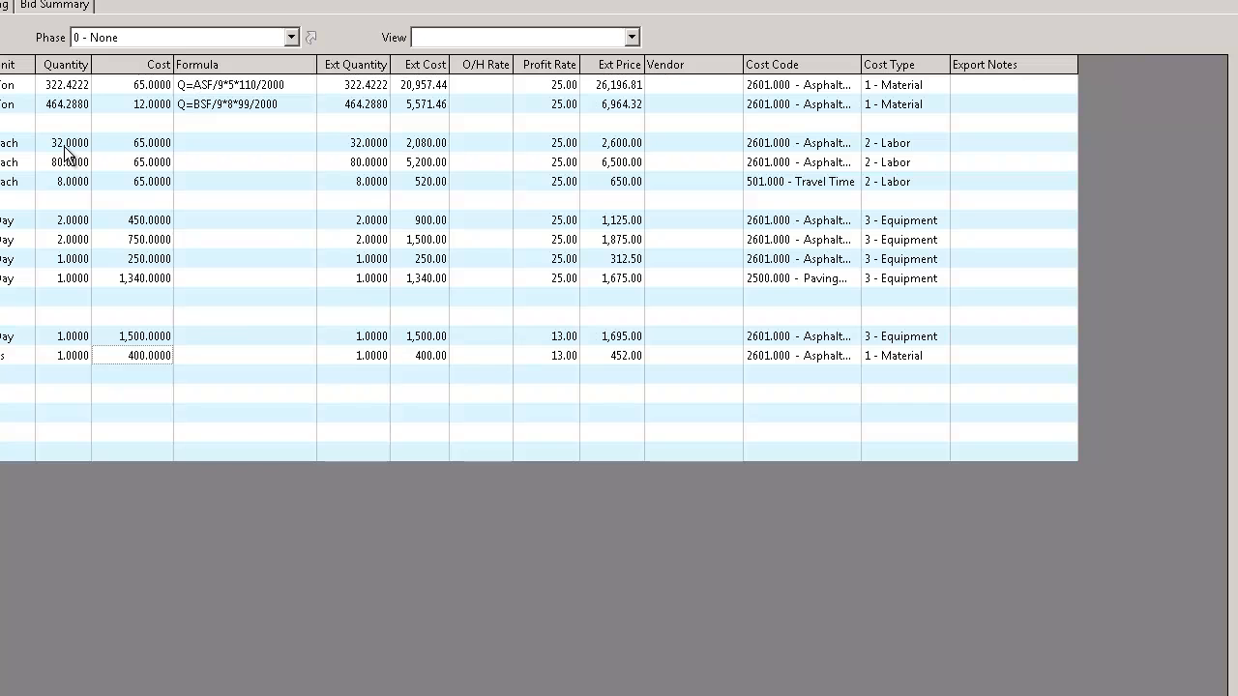
{"action": "type", "text": "425"}
{"action": "key", "text": "Tab"}
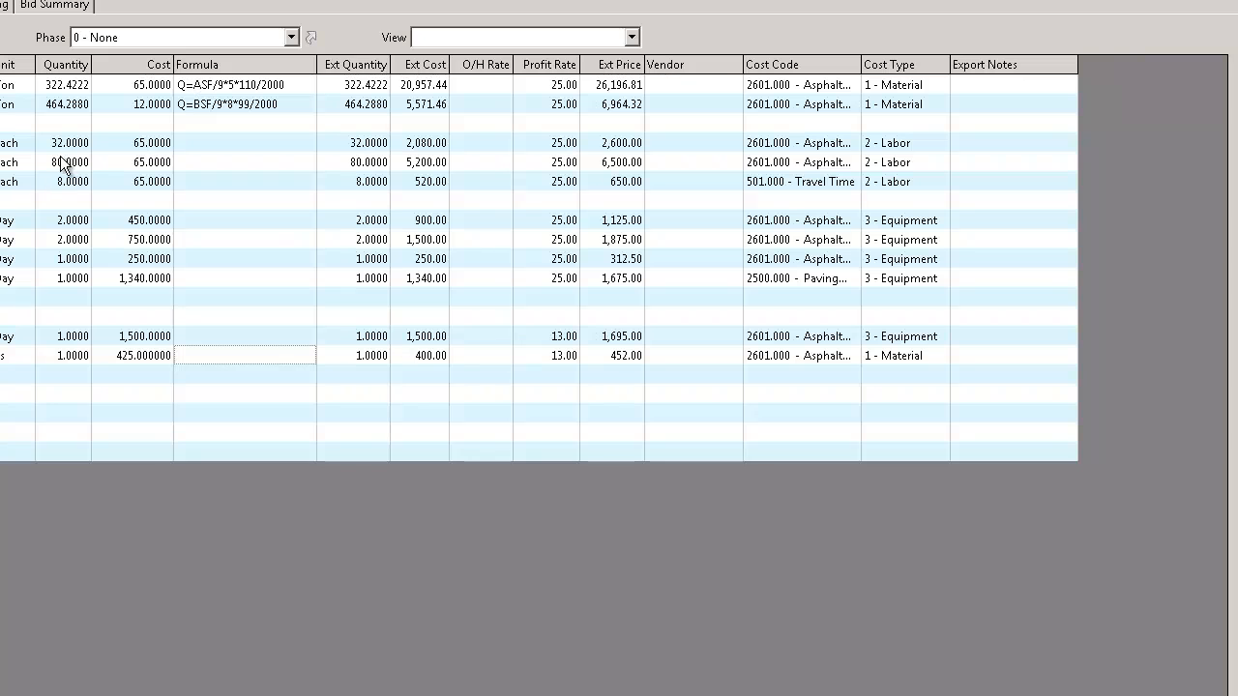
Review the takeoff's quantities, profit rates, extended costs and prices, cost codes and cost types
{"action": "left_click_drag", "start_coordinate": [64, 143], "coordinate": [61, 357]}
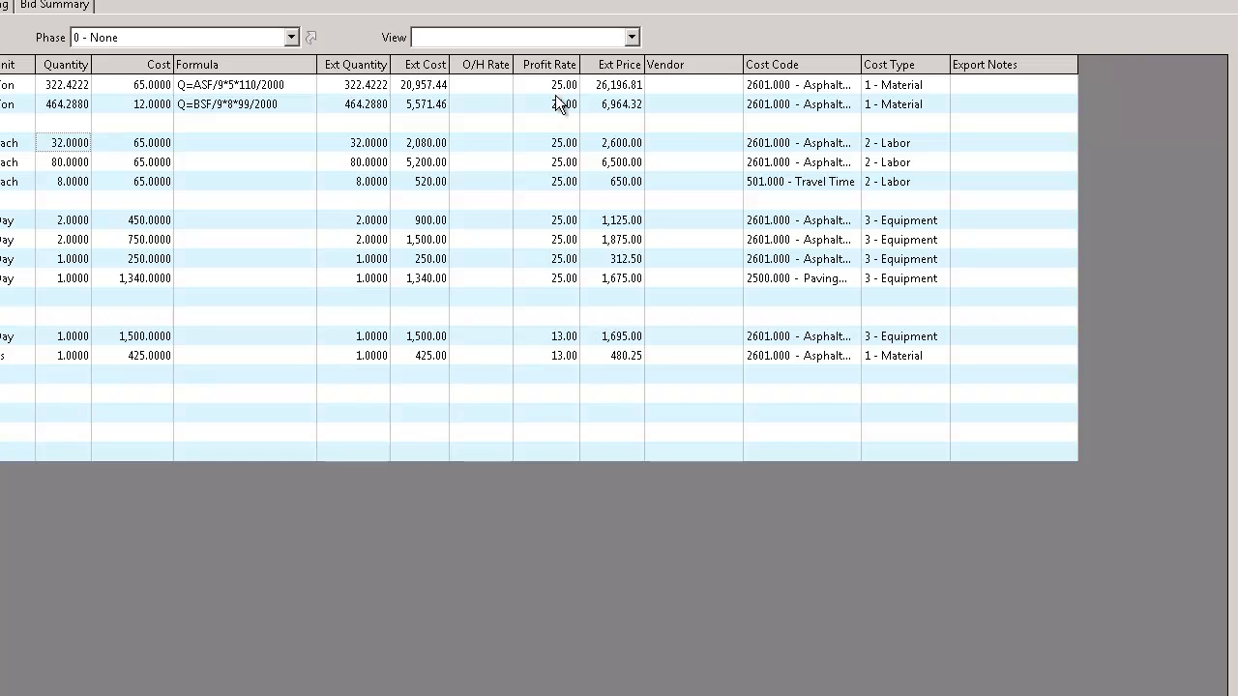
{"action": "left_click_drag", "start_coordinate": [561, 85], "coordinate": [567, 377]}
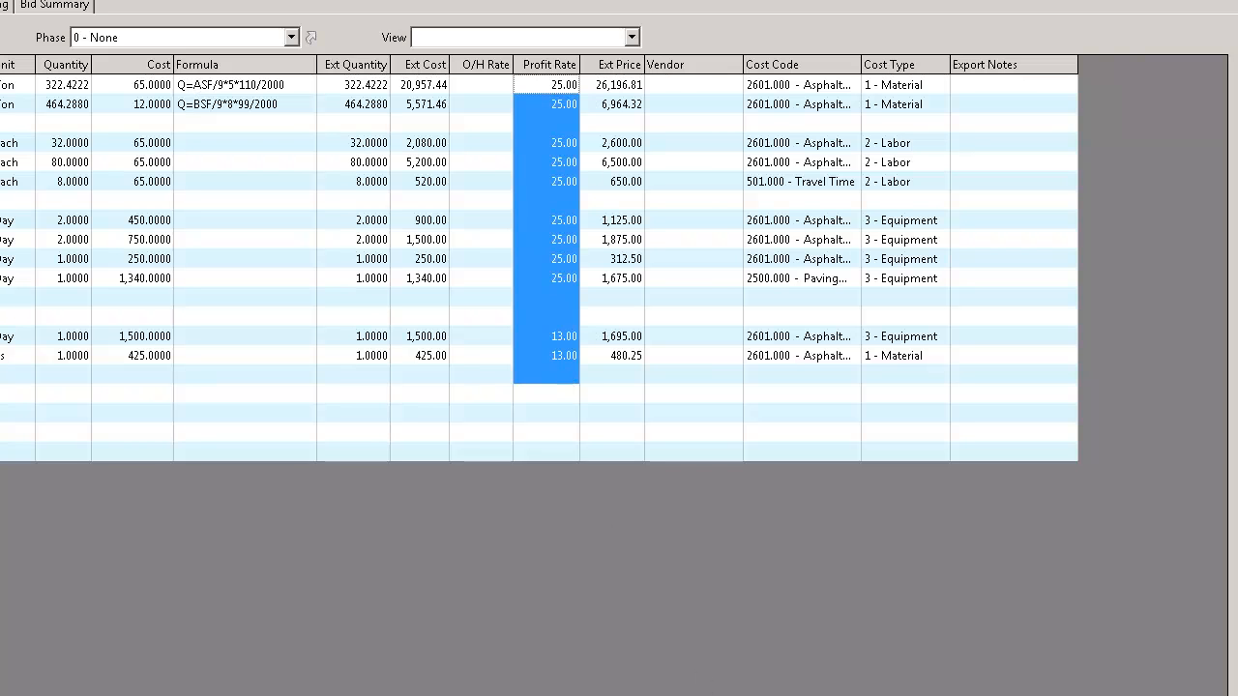
{"action": "left_click", "coordinate": [434, 68]}
{"action": "left_click", "coordinate": [628, 68]}
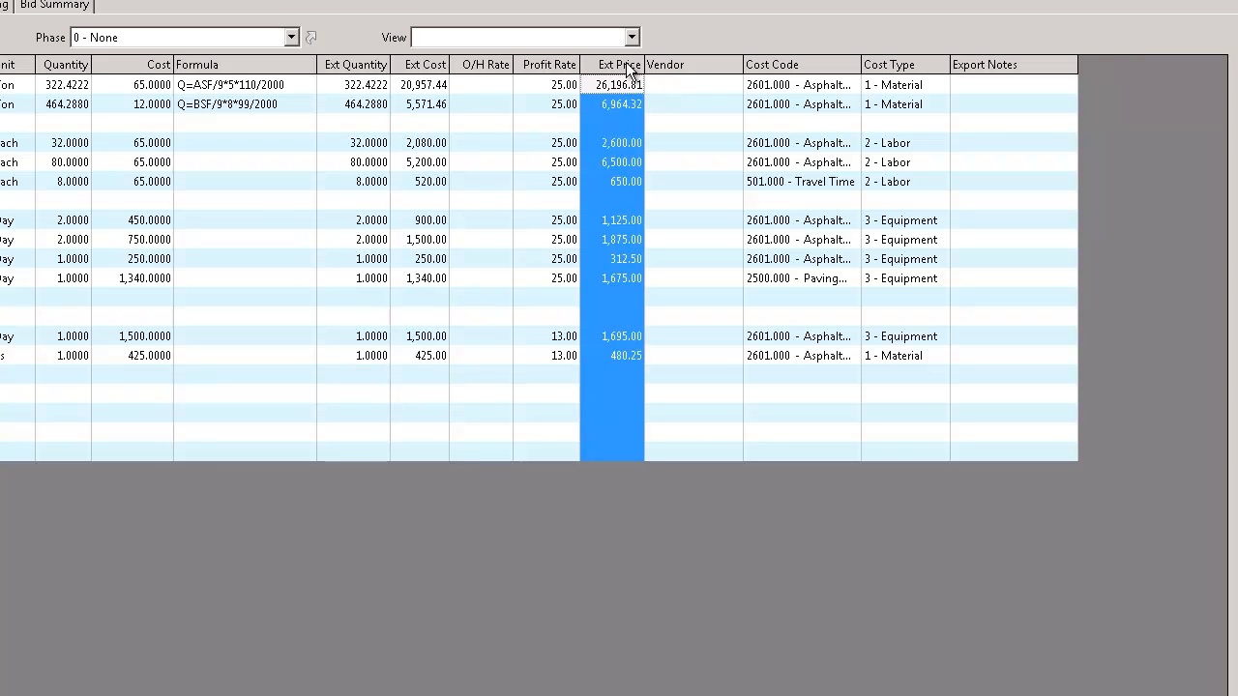
{"action": "left_click", "coordinate": [796, 67]}
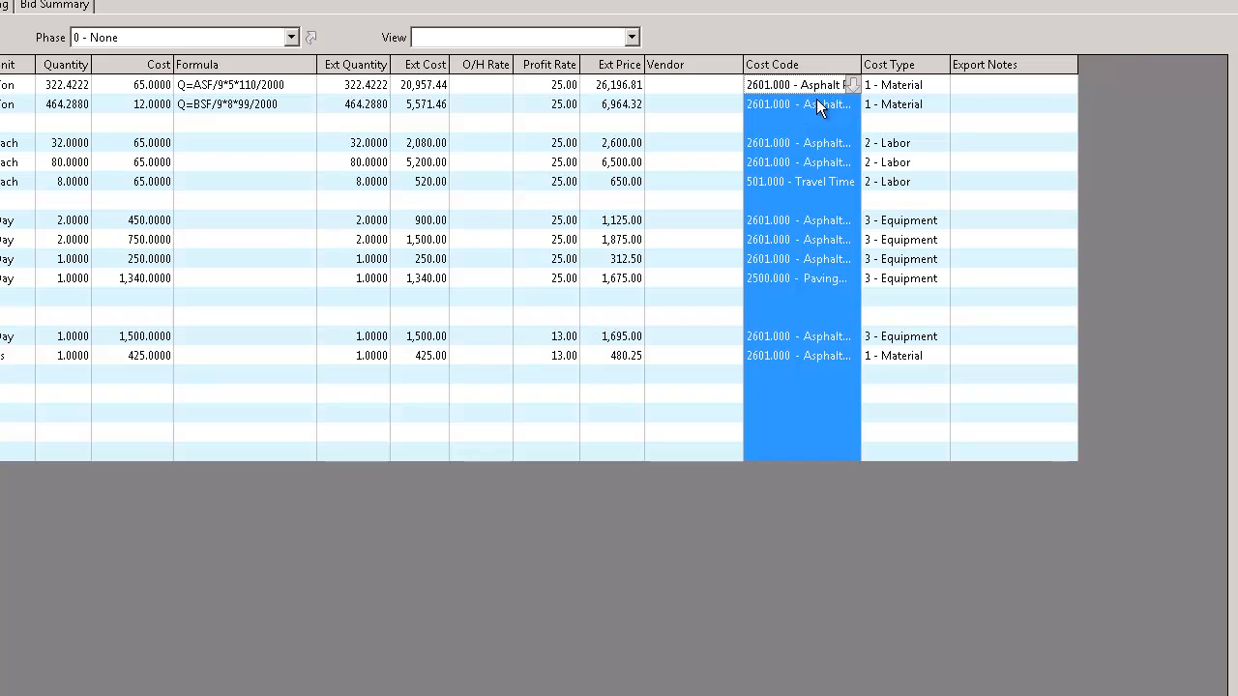
{"action": "left_click", "coordinate": [893, 86]}
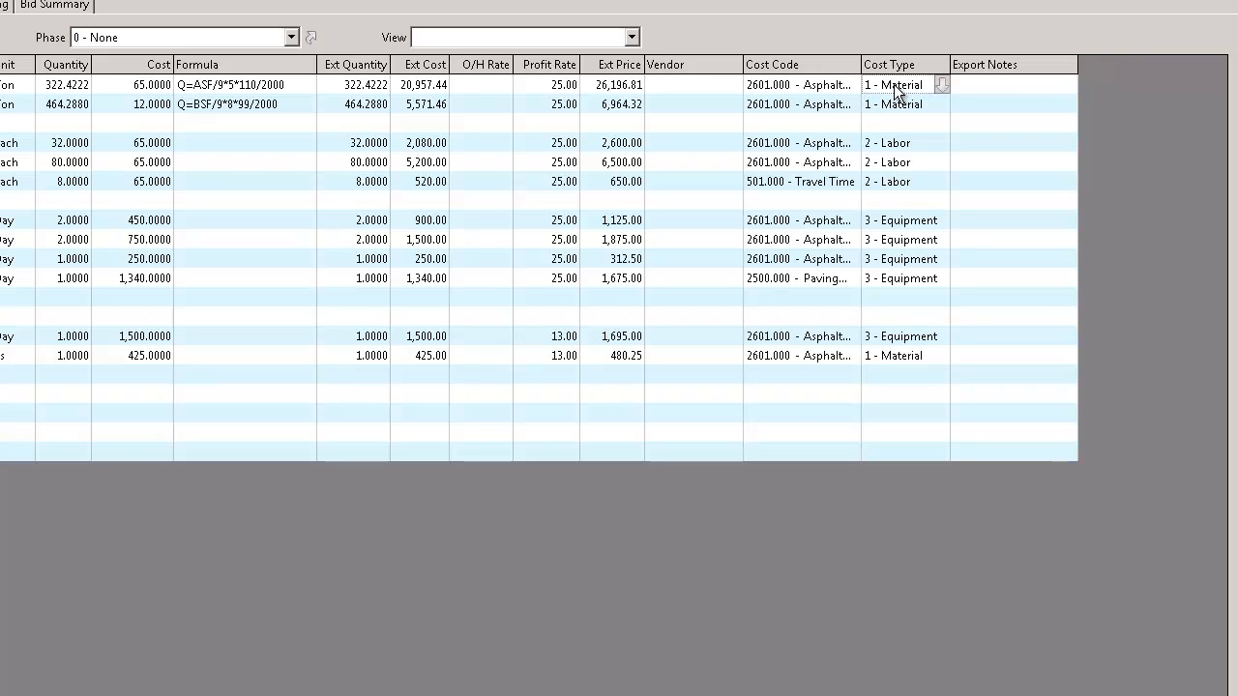
{"action": "left_click", "coordinate": [903, 147]}
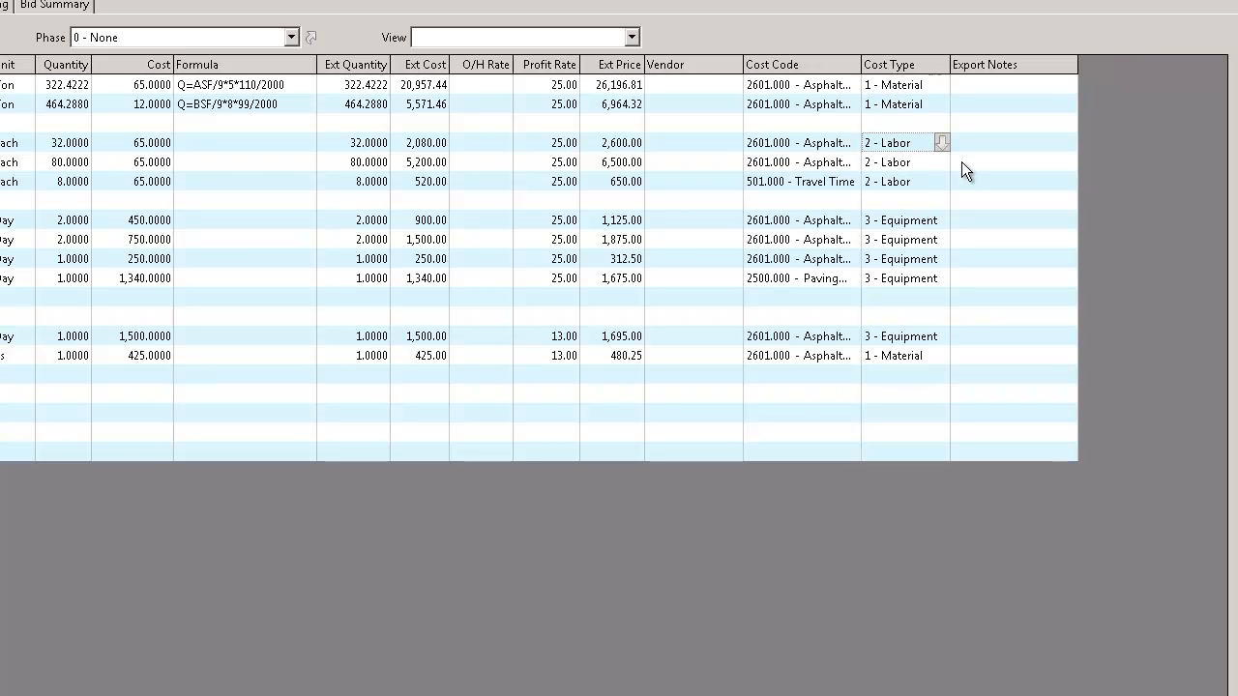
Show the Notes column in the takeoff details grid
{"action": "right_click", "coordinate": [980, 82]}
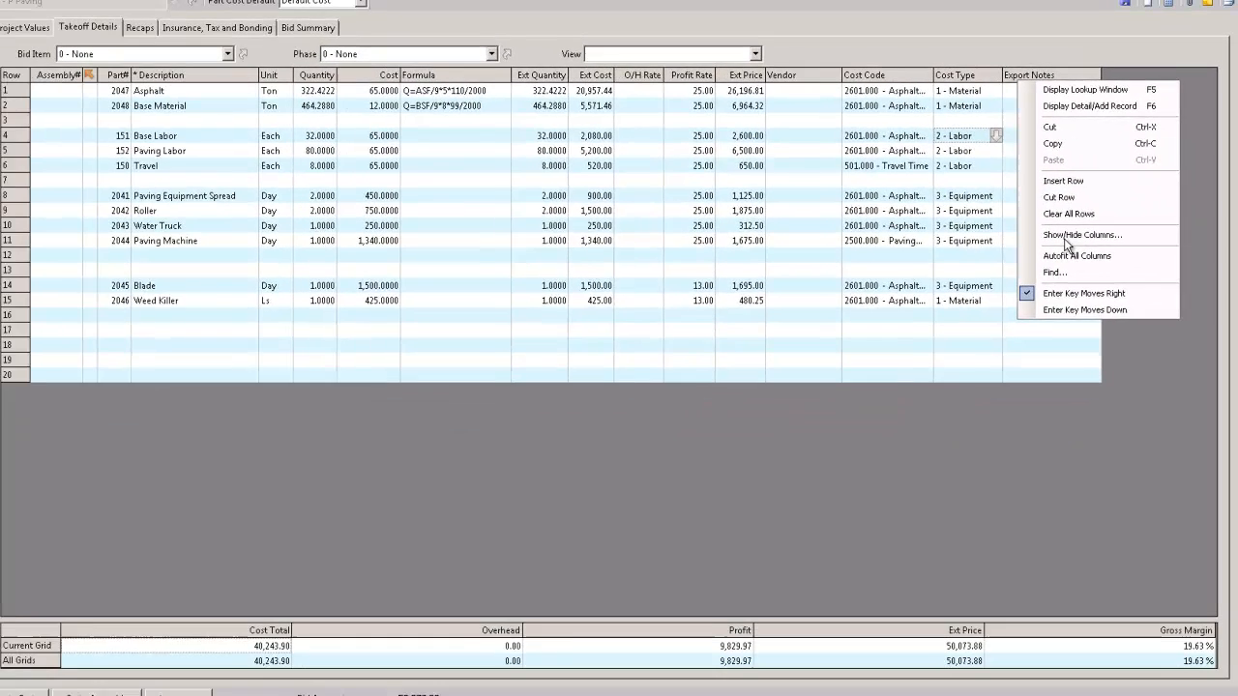
{"action": "left_click", "coordinate": [1059, 260]}
{"action": "left_click", "coordinate": [558, 586]}
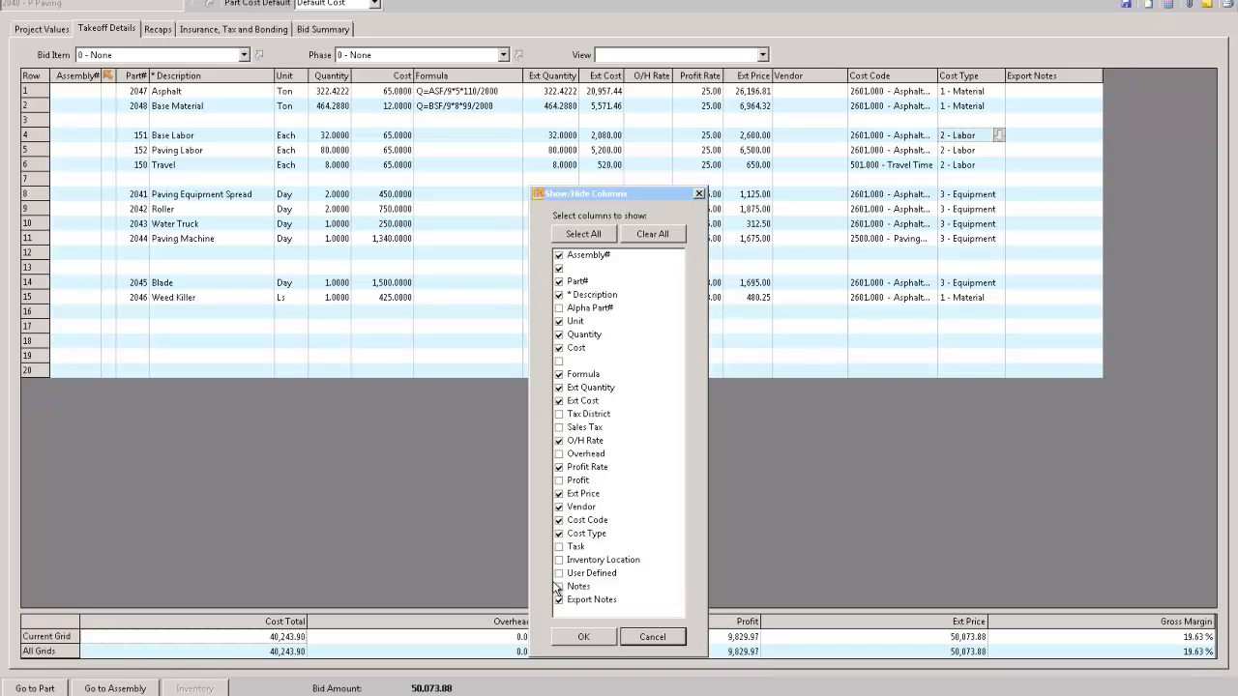
{"action": "left_click", "coordinate": [569, 638]}
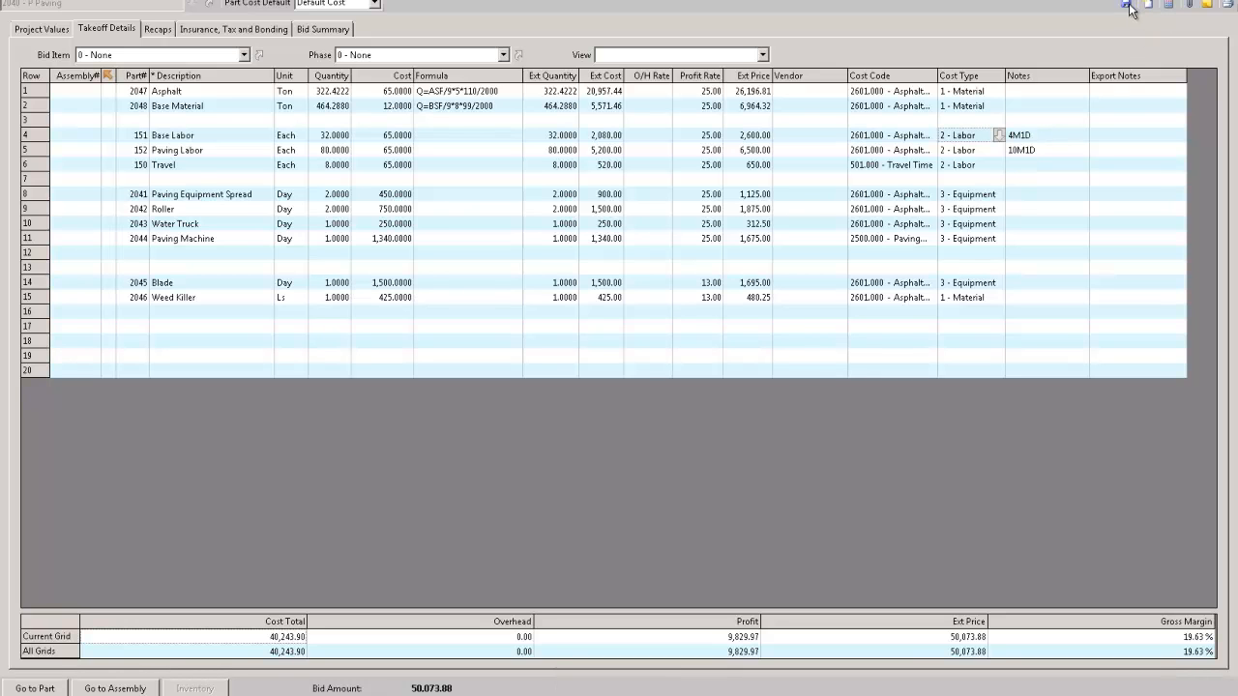
Preview the Operations Report with Notes for the P Paving job, and close the report and the takeoff
{"action": "left_click", "coordinate": [1226, 6]}
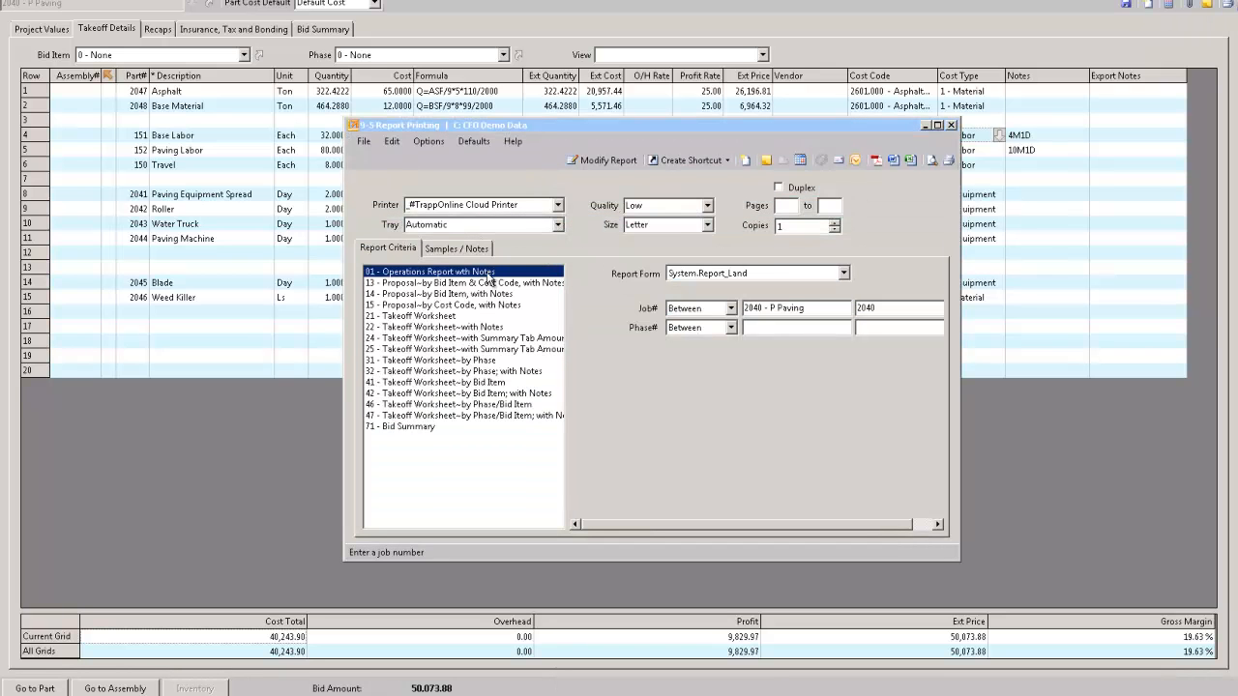
{"action": "left_click", "coordinate": [929, 162]}
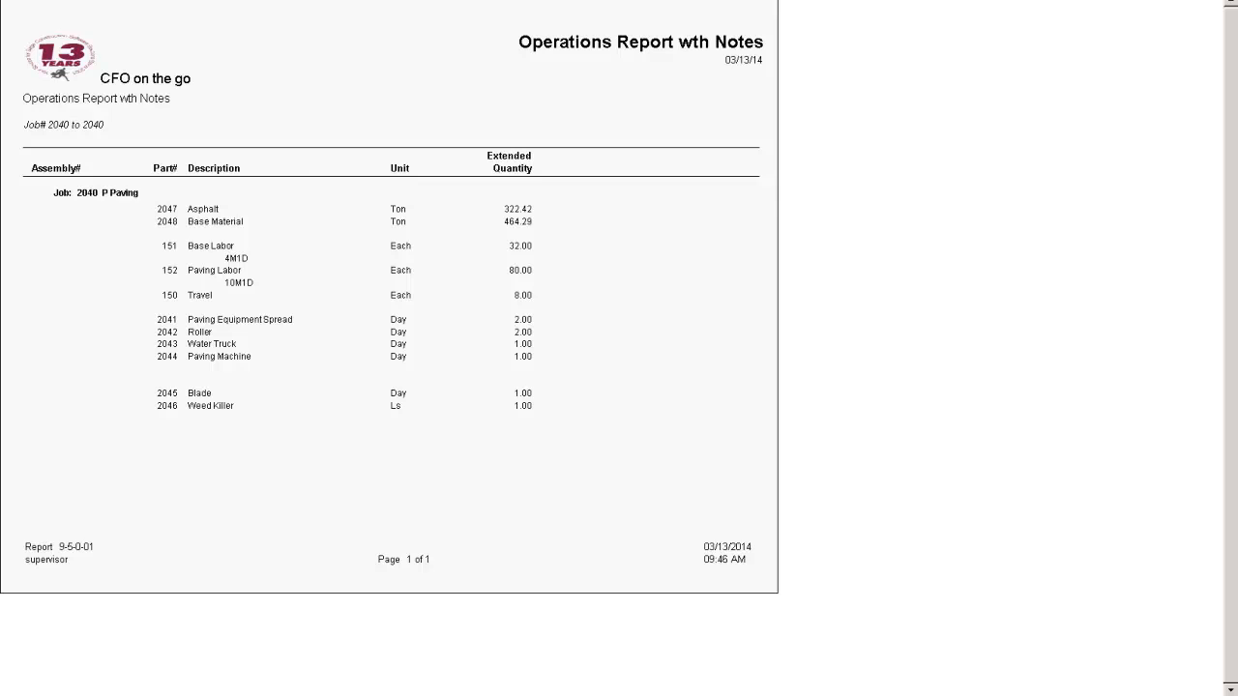
{"action": "key", "text": "Escape"}
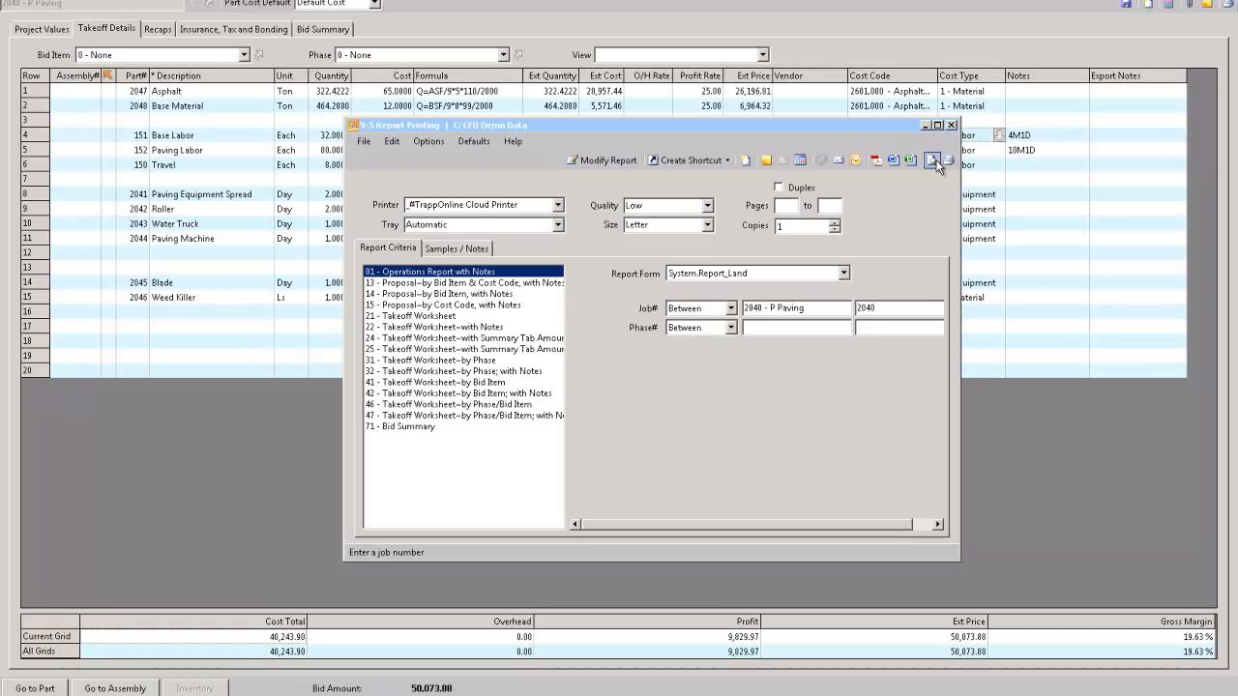
{"action": "left_click", "coordinate": [951, 125]}
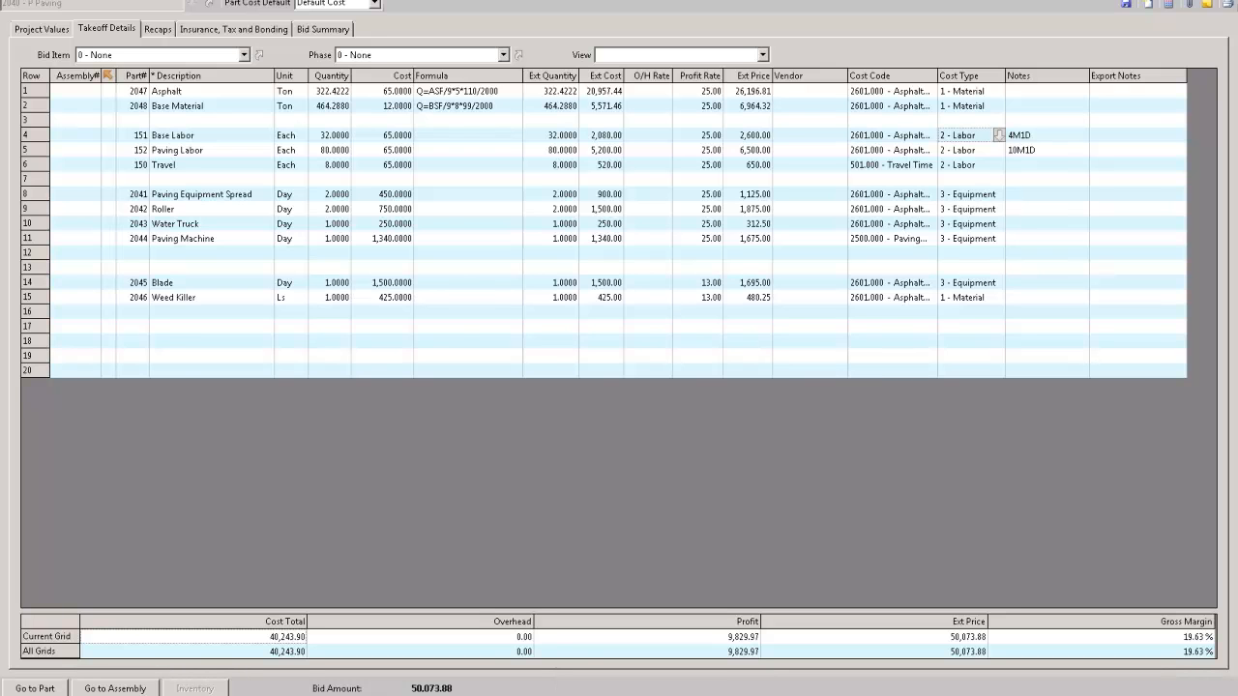
{"action": "key", "text": "alt+F4"}
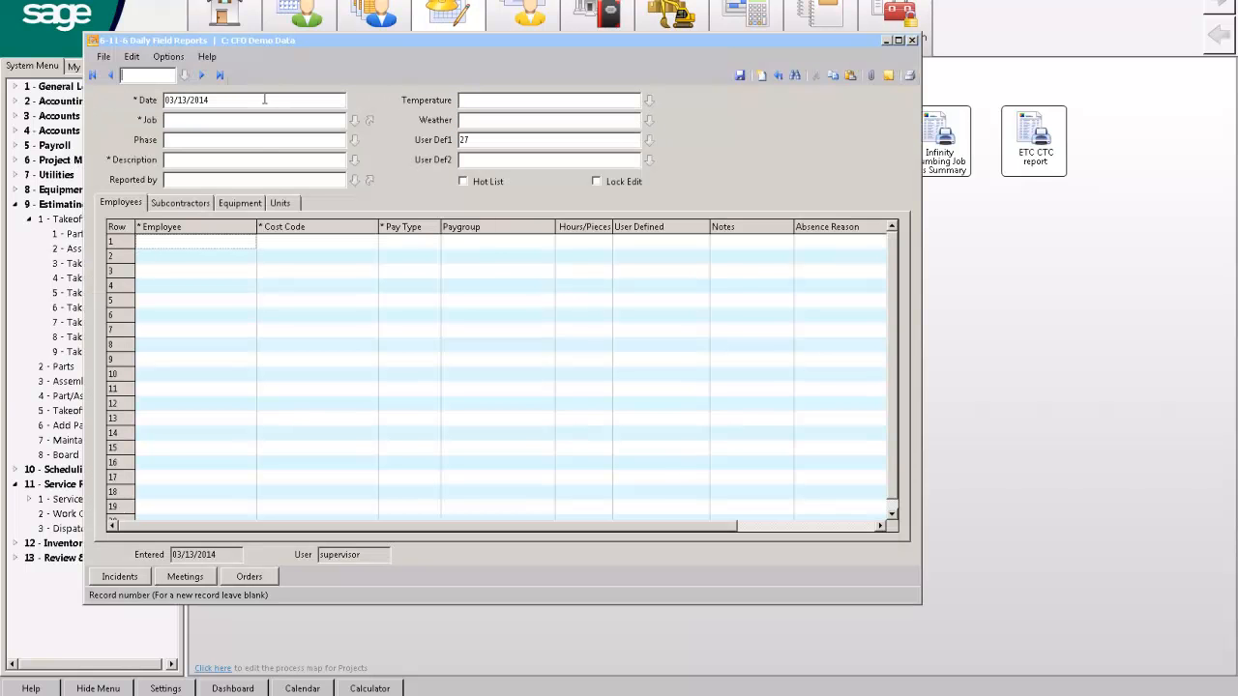
Fill in the daily field report header with date 03/14/2014, job 2040 and description Paving
{"action": "left_click", "coordinate": [207, 98]}
{"action": "left_click", "coordinate": [188, 101]}
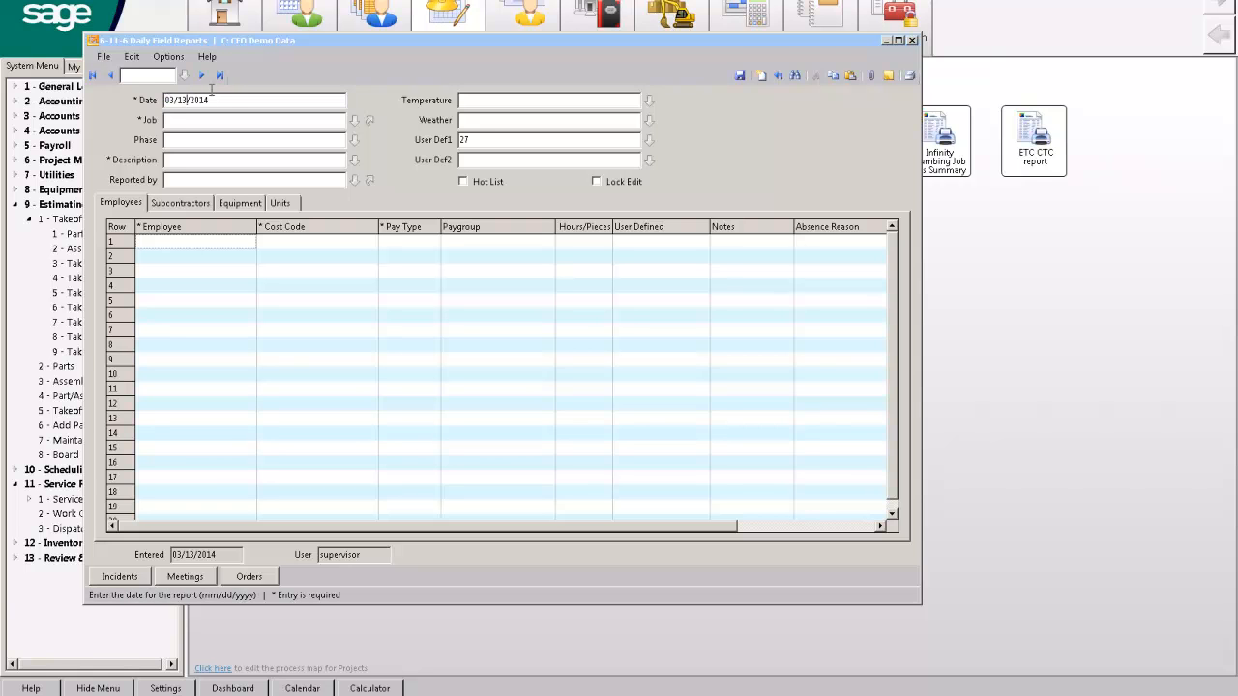
{"action": "key", "text": "BackSpace"}
{"action": "type", "text": "4"}
{"action": "type", "text": "2040"}
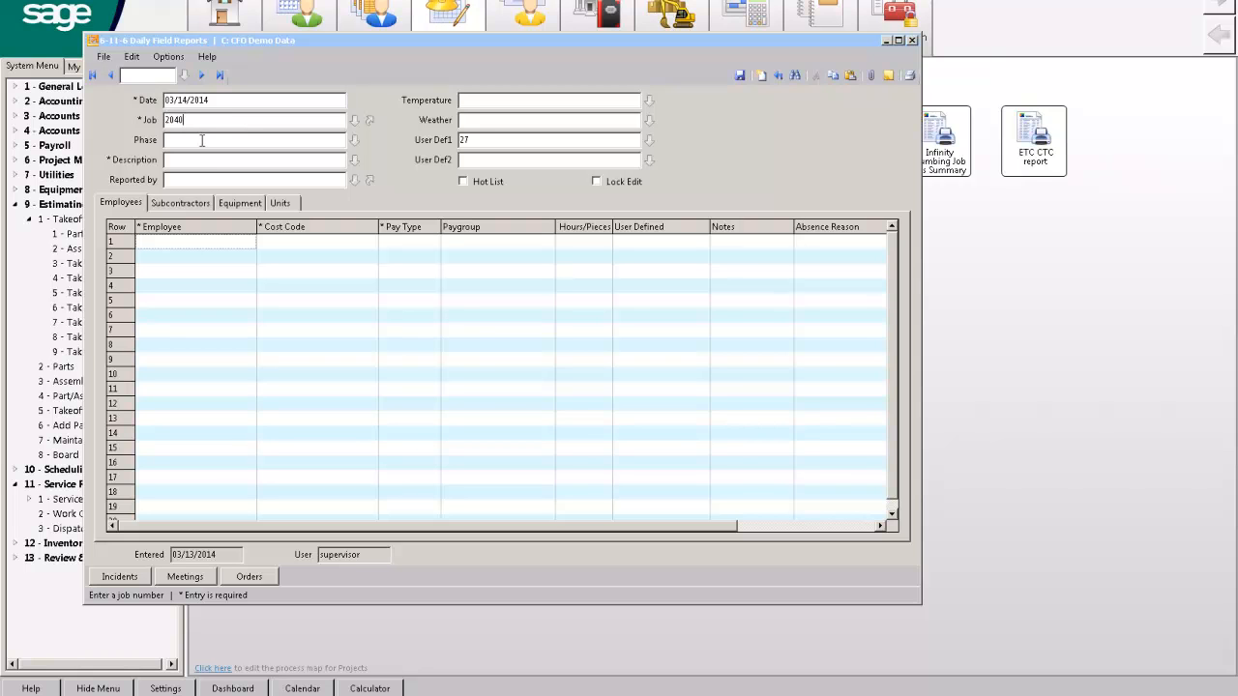
{"action": "left_click", "coordinate": [197, 161]}
{"action": "type", "text": "Paving"}
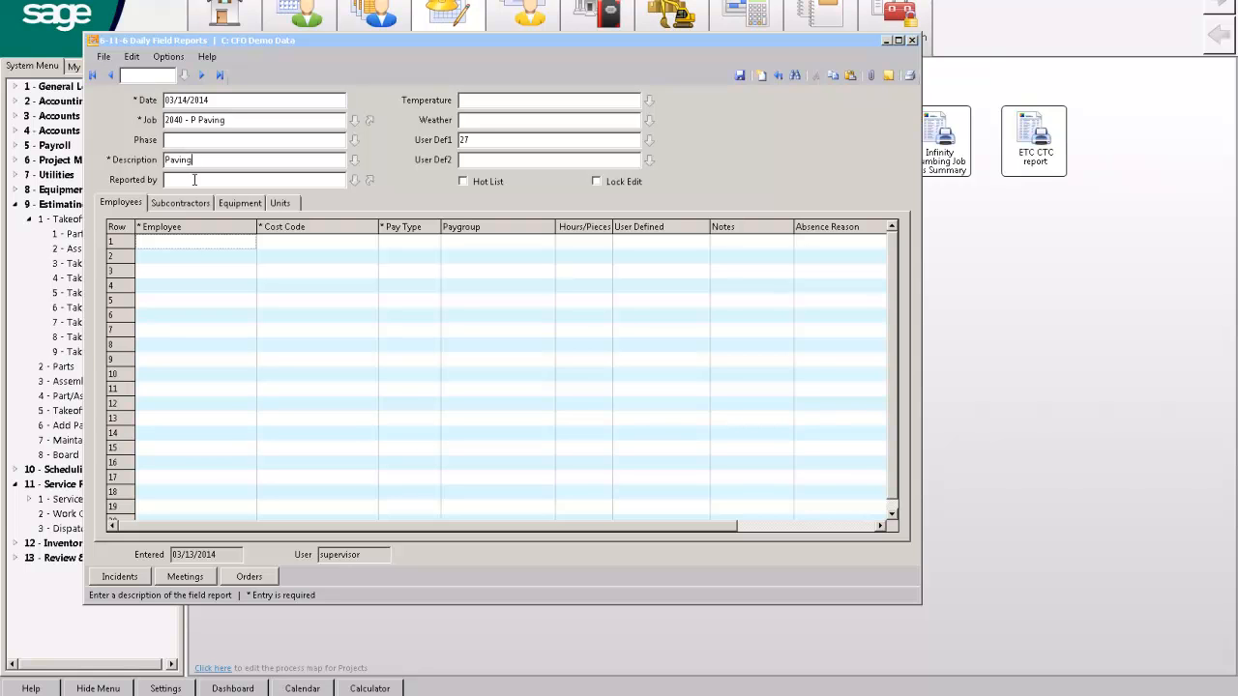
Add employees 1 through 4 to the first four rows of the field report and leave the fifth row blank
{"action": "left_click", "coordinate": [191, 241]}
{"action": "type", "text": "1"}
{"action": "key", "text": "Return"}
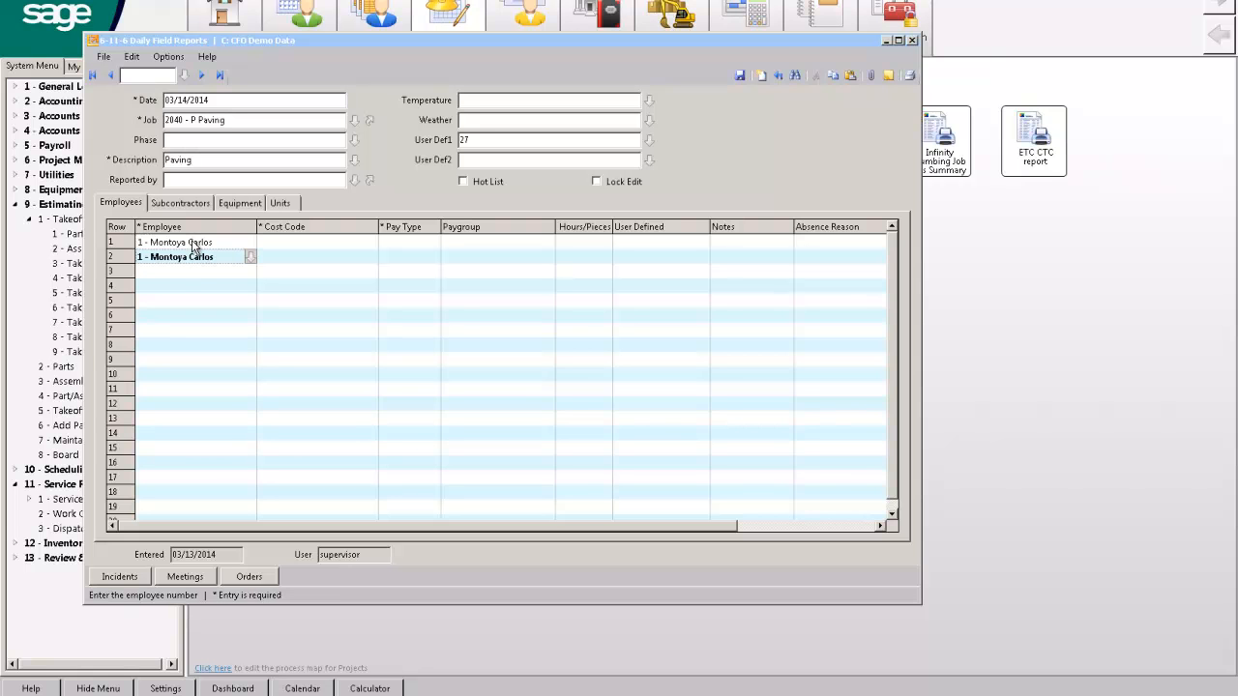
{"action": "type", "text": "2"}
{"action": "key", "text": "Return"}
{"action": "type", "text": "3"}
{"action": "key", "text": "Return"}
{"action": "type", "text": "4"}
{"action": "key", "text": "Return"}
{"action": "key", "text": "Delete"}
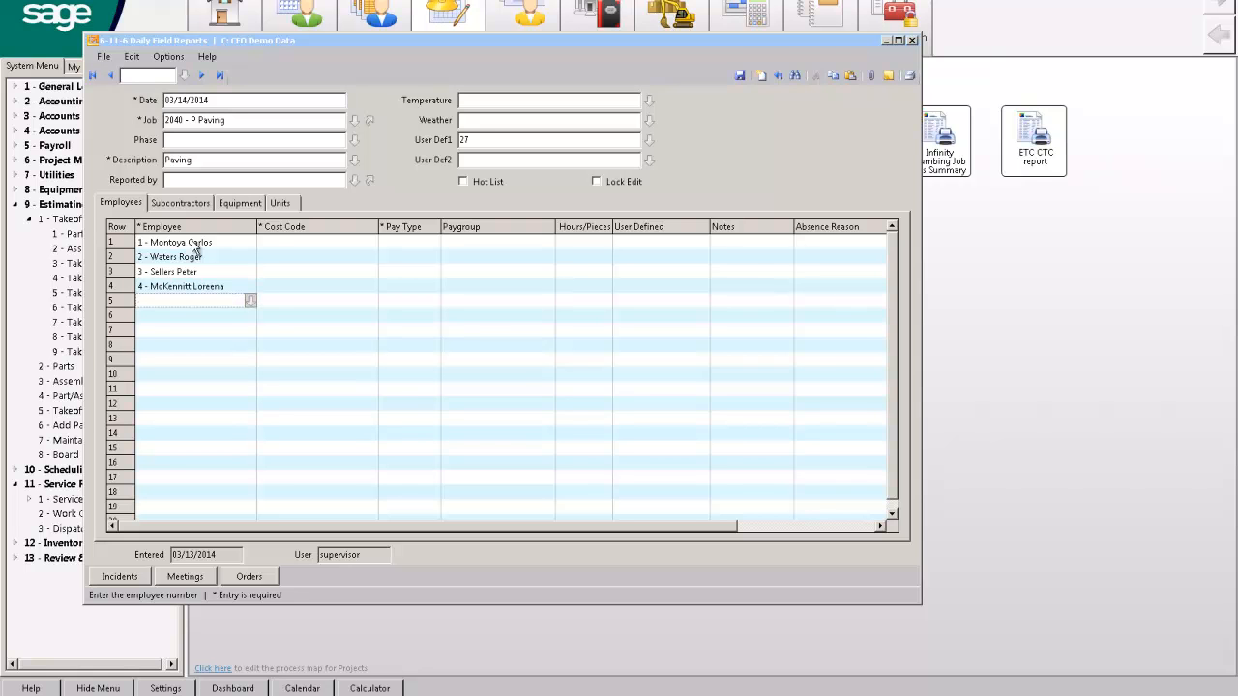
Assign cost code 2601 (Asphalt Paving) to all four employees on the daily field report
{"action": "left_click", "coordinate": [273, 247]}
{"action": "type", "text": "2601"}
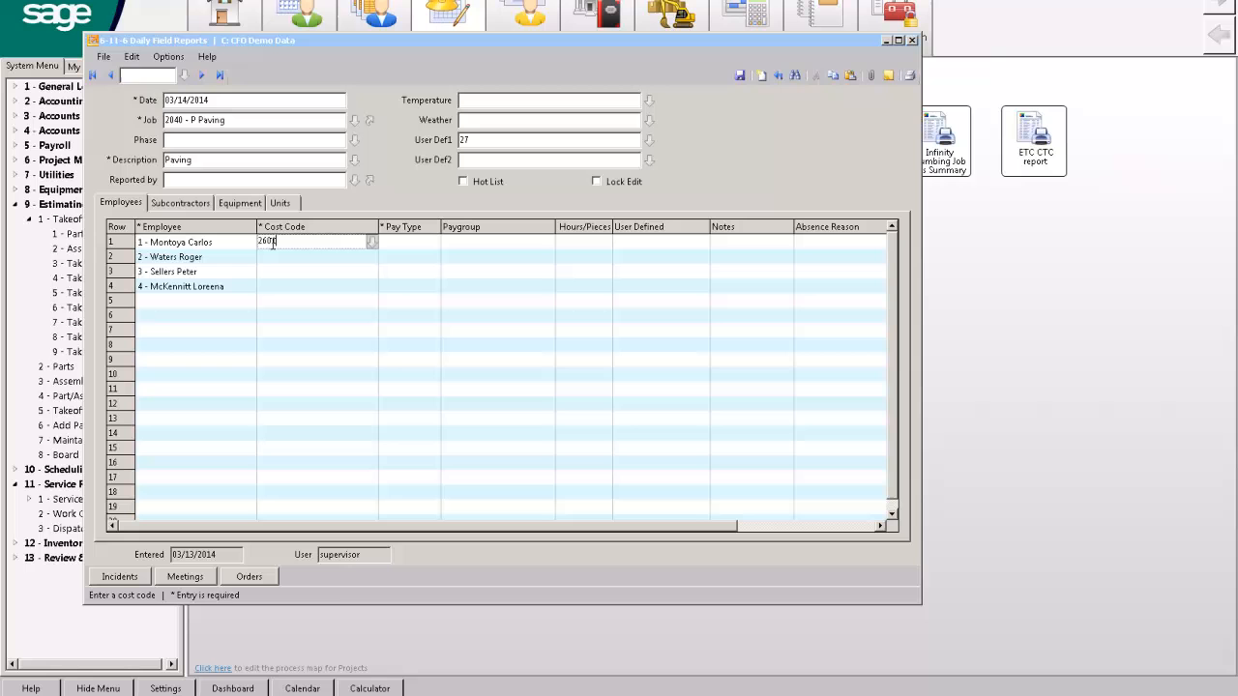
{"action": "key", "text": "Return"}
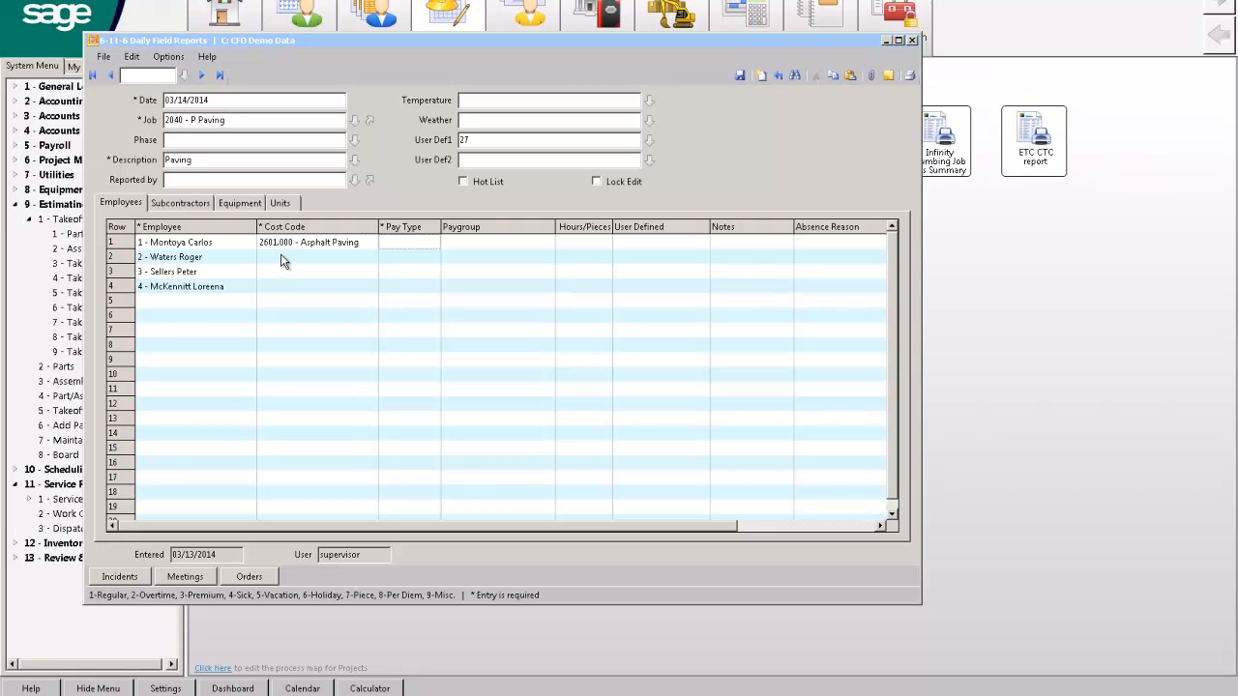
{"action": "left_click", "coordinate": [282, 248]}
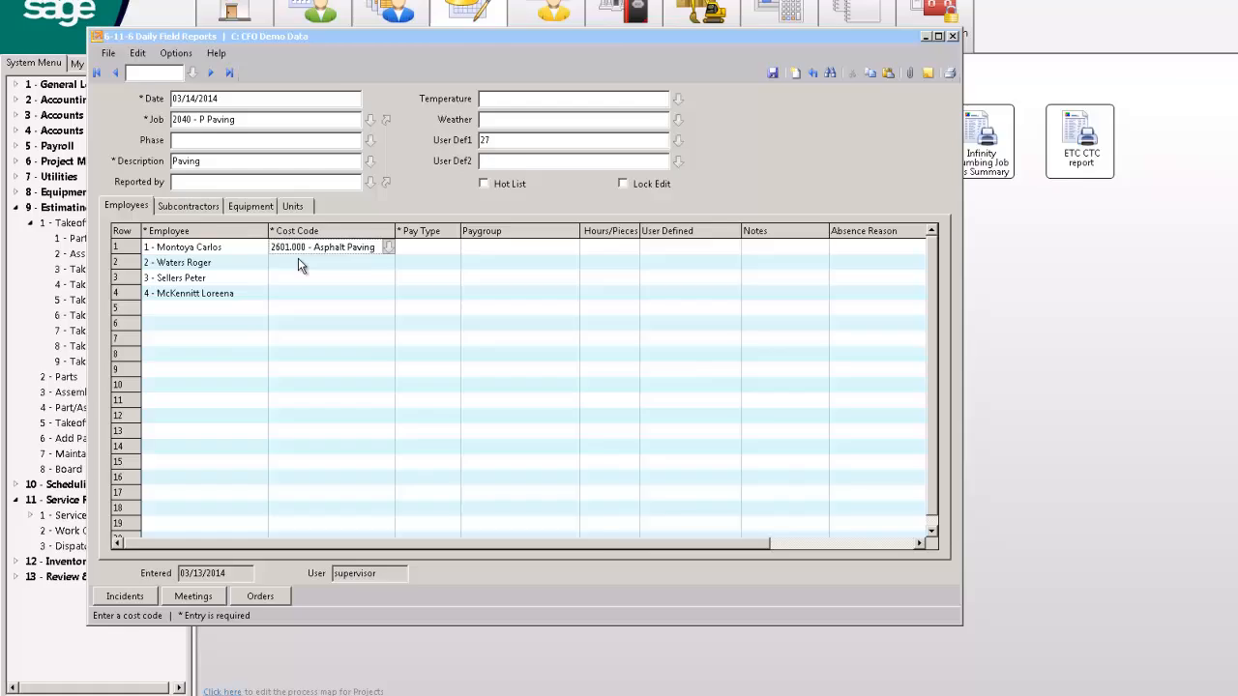
{"action": "left_click_drag", "start_coordinate": [290, 255], "coordinate": [292, 275]}
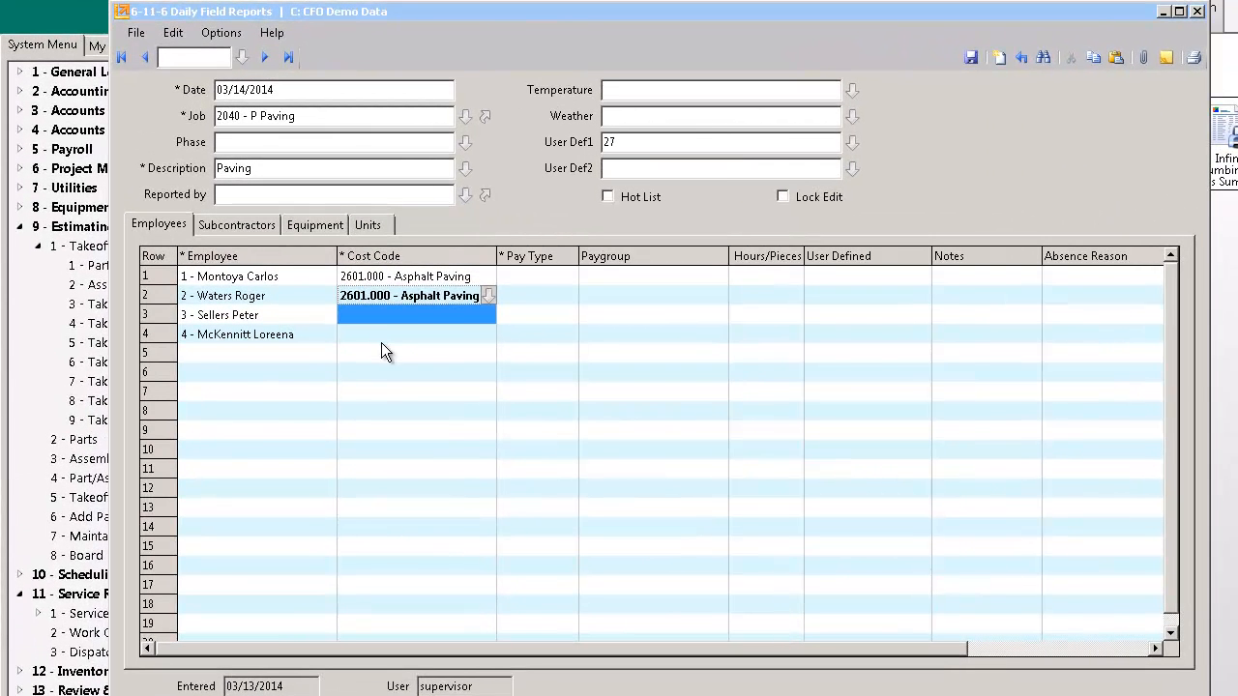
{"action": "left_click_drag", "start_coordinate": [381, 342], "coordinate": [381, 343]}
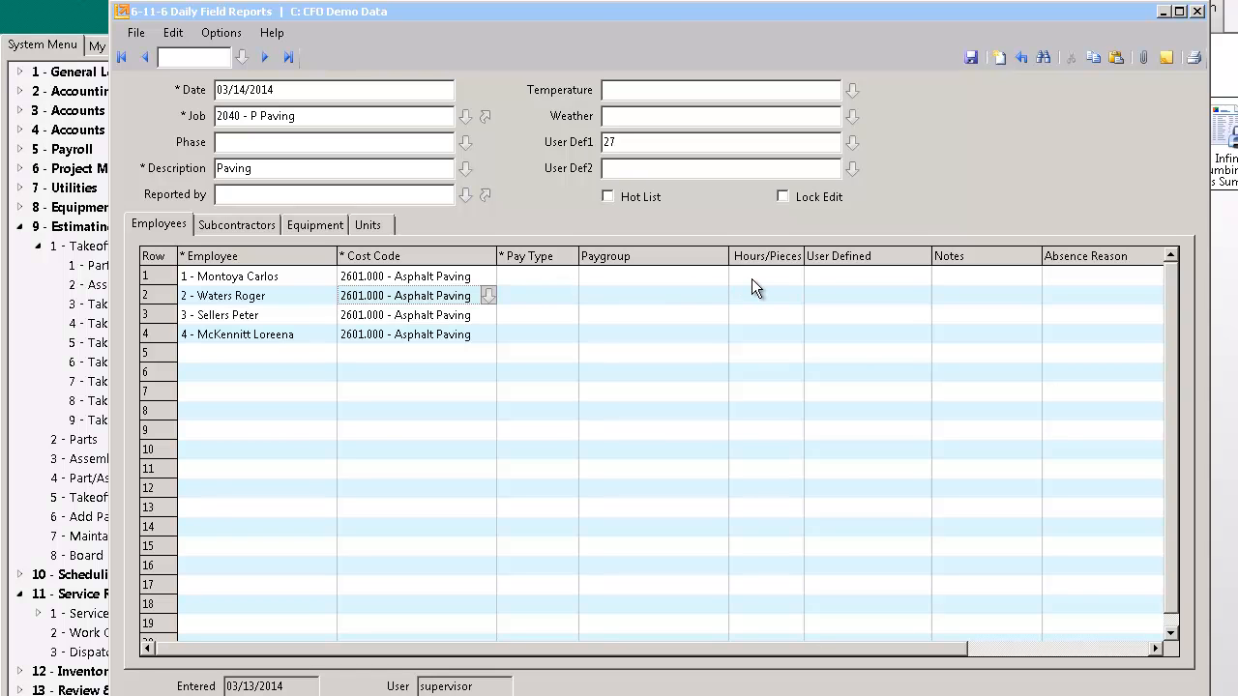
Add equipment 12 - Blade 220 and 7 - Maulden 1100 Paver to the first two equipment rows of the field report
{"action": "left_click", "coordinate": [317, 223]}
{"action": "type", "text": "9"}
{"action": "key", "text": "Return"}
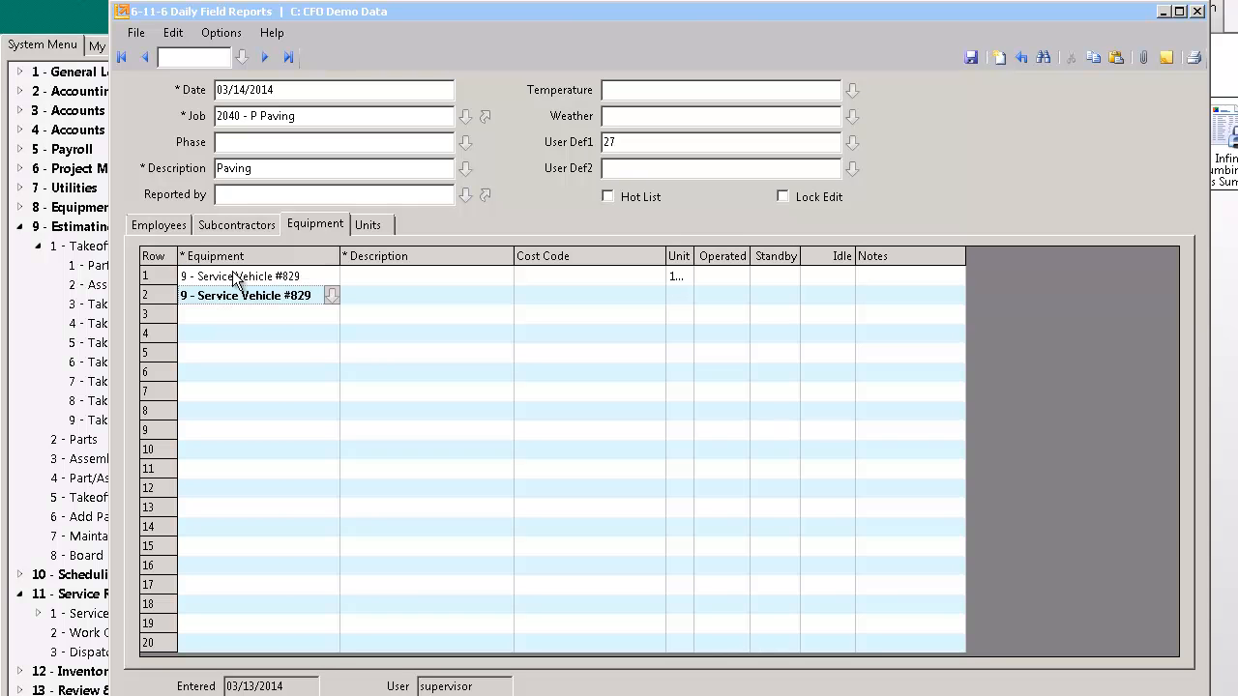
{"action": "left_click", "coordinate": [251, 276]}
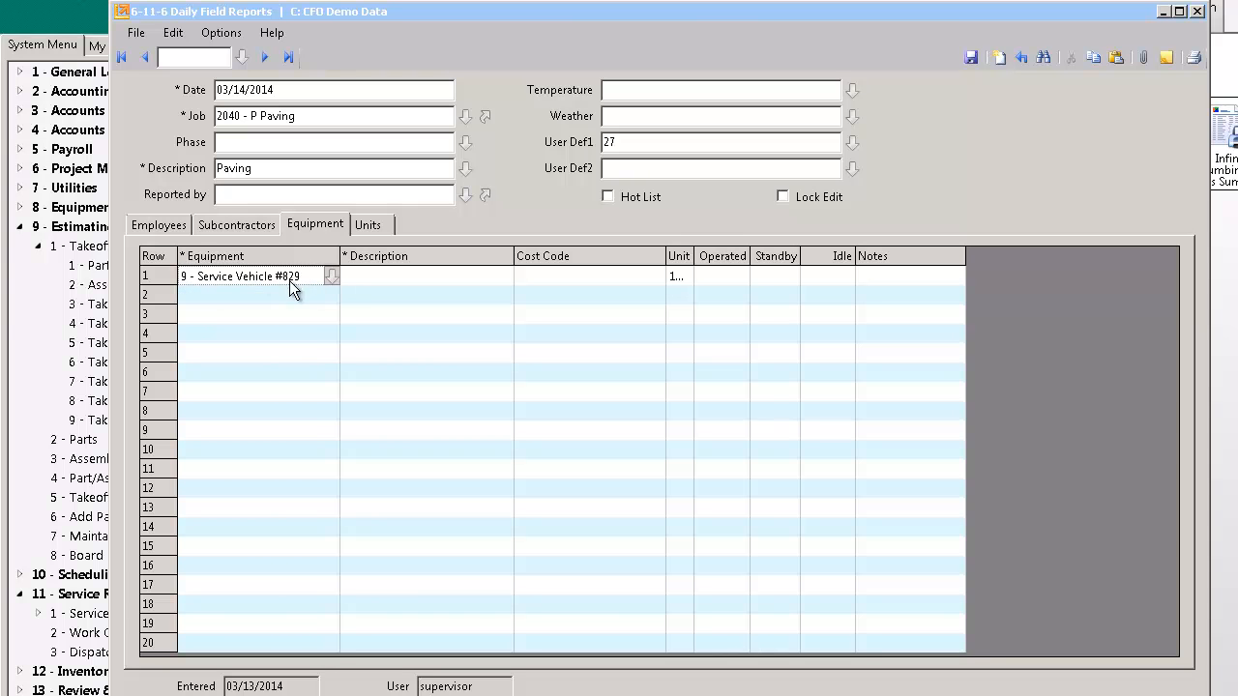
{"action": "left_click", "coordinate": [331, 276]}
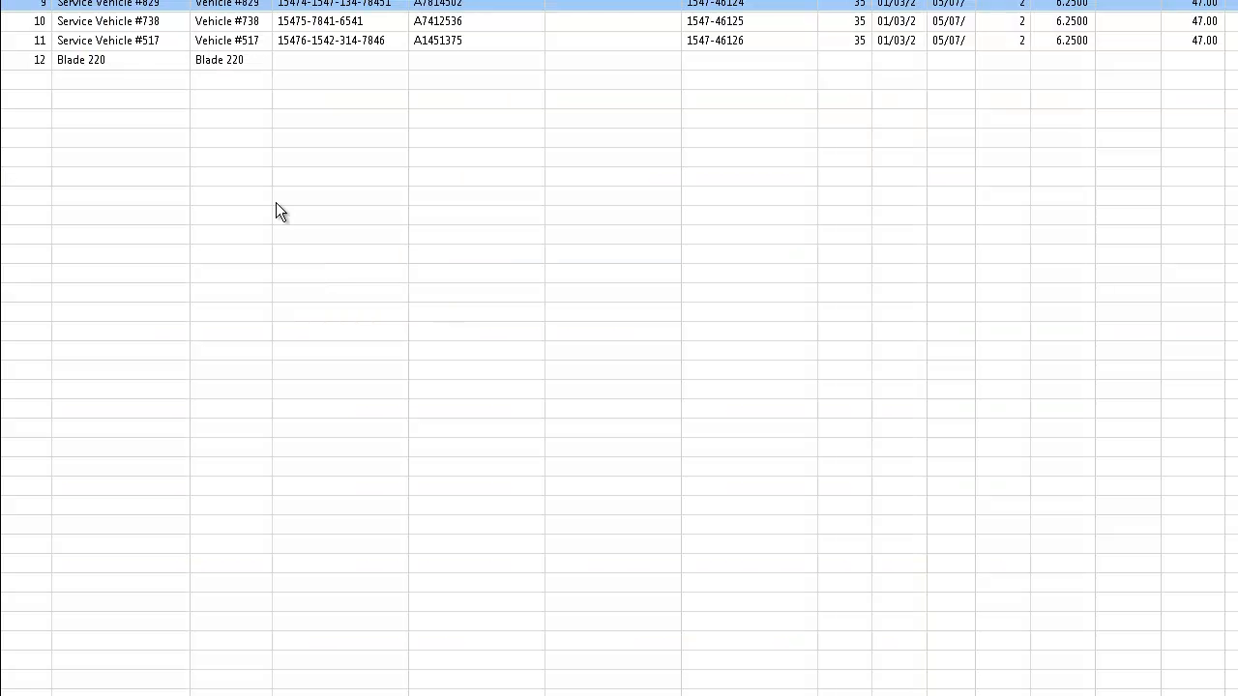
{"action": "double_click", "coordinate": [92, 62]}
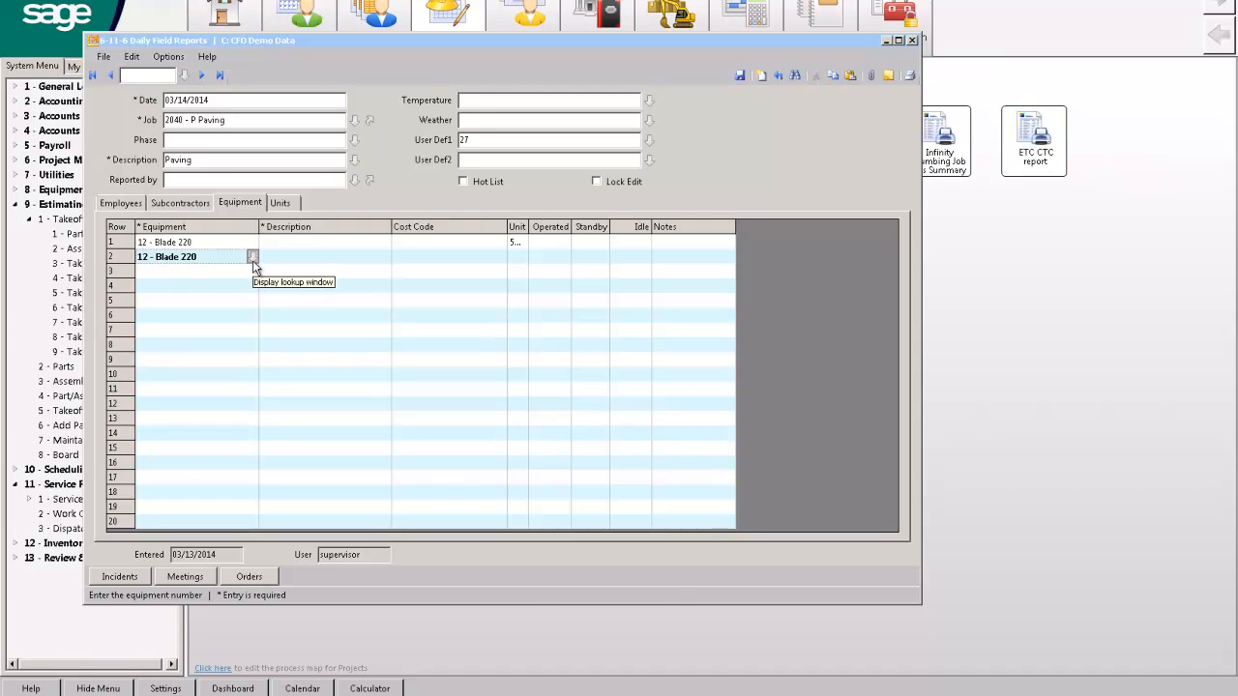
{"action": "left_click", "coordinate": [254, 259]}
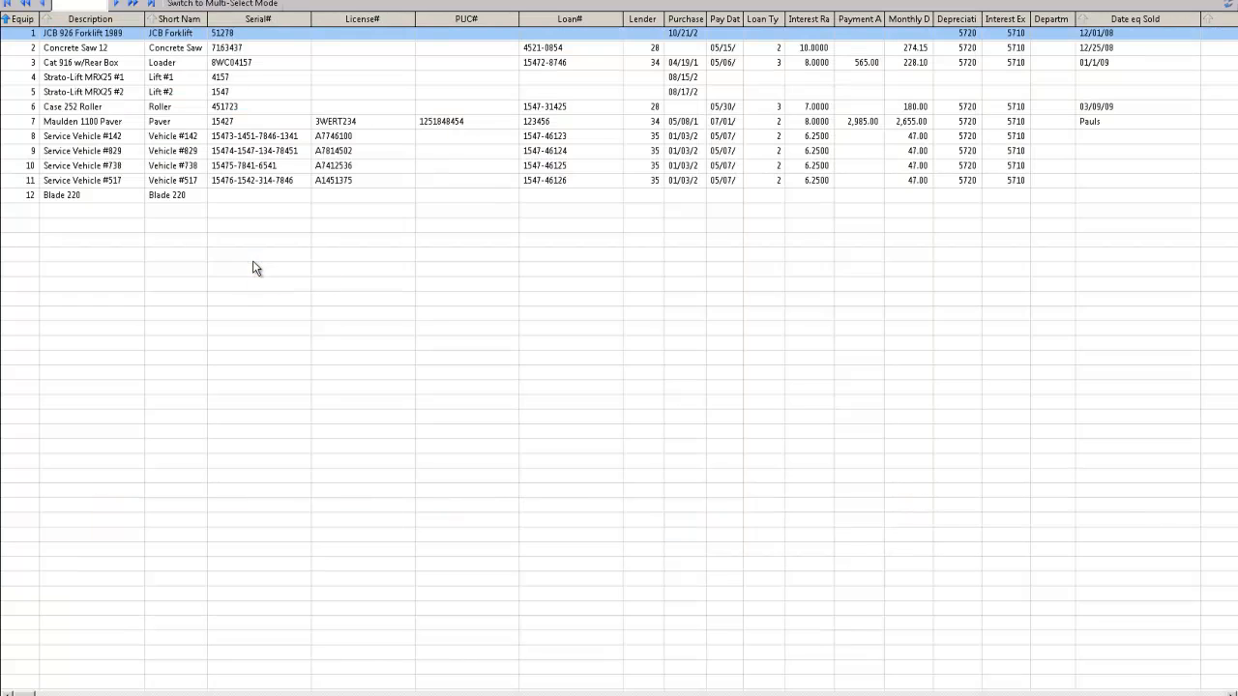
{"action": "double_click", "coordinate": [78, 123]}
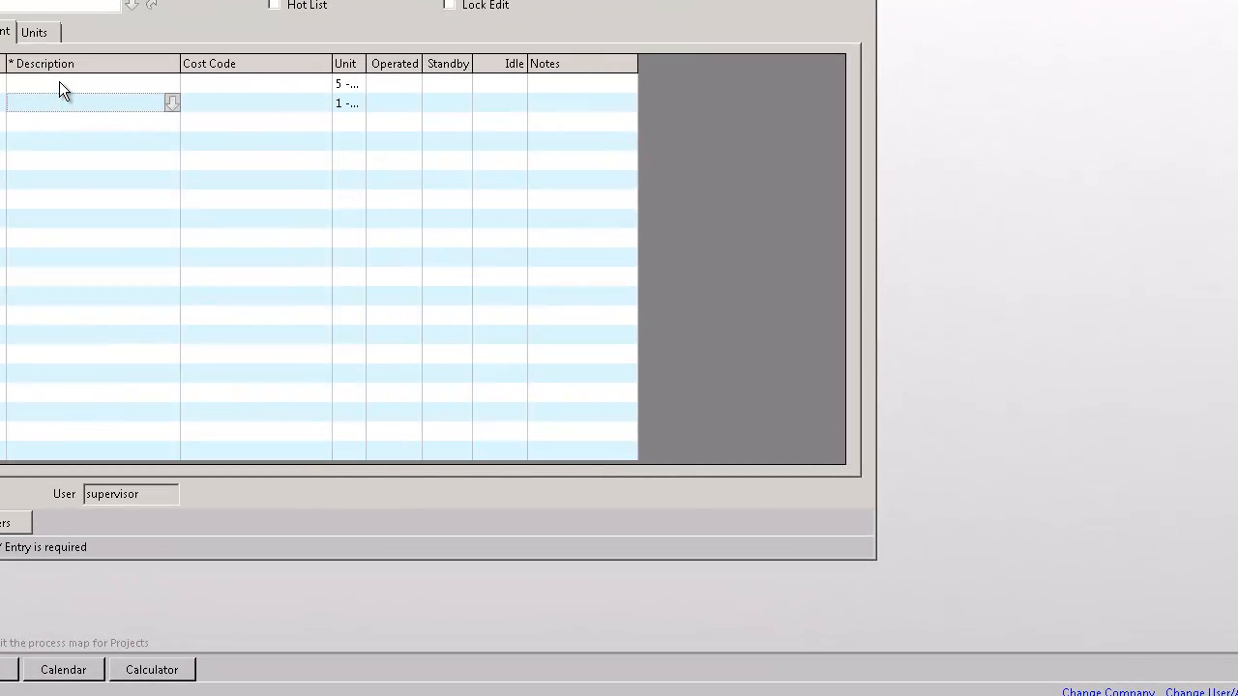
Give both equipment rows the description paving and cost code 2601 (Asphalt Paving)
{"action": "left_click", "coordinate": [59, 82]}
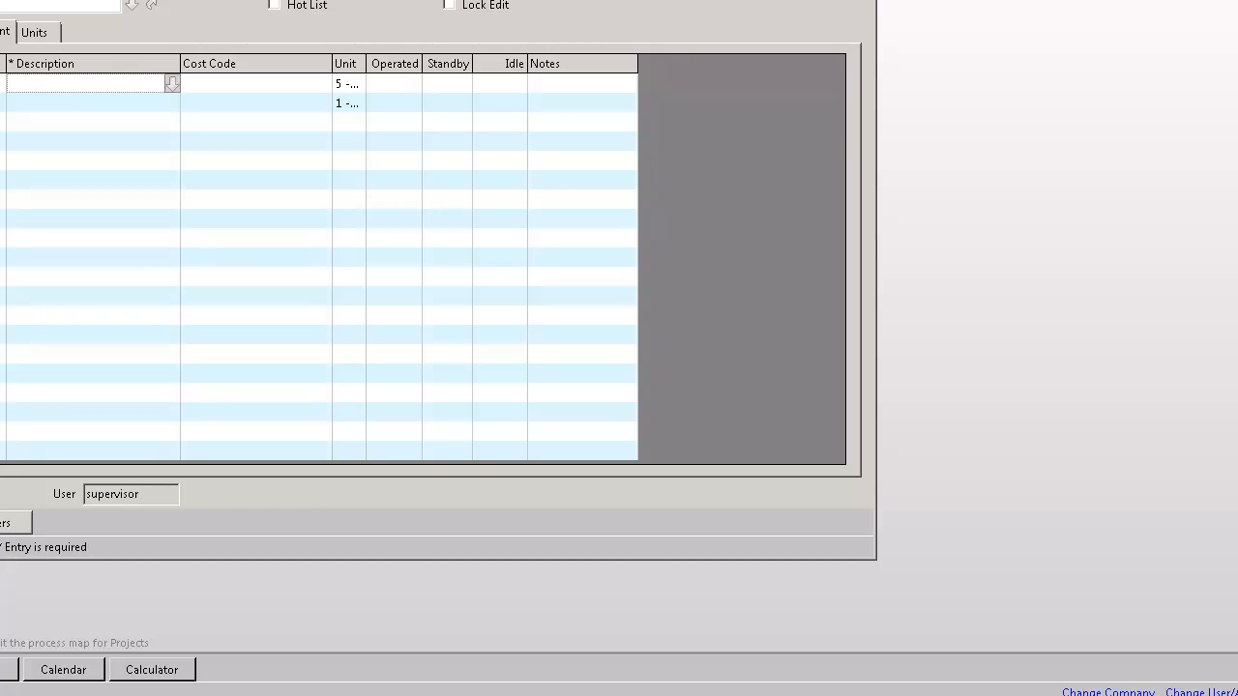
{"action": "type", "text": "paving"}
{"action": "key", "text": "Tab"}
{"action": "type", "text": "2601"}
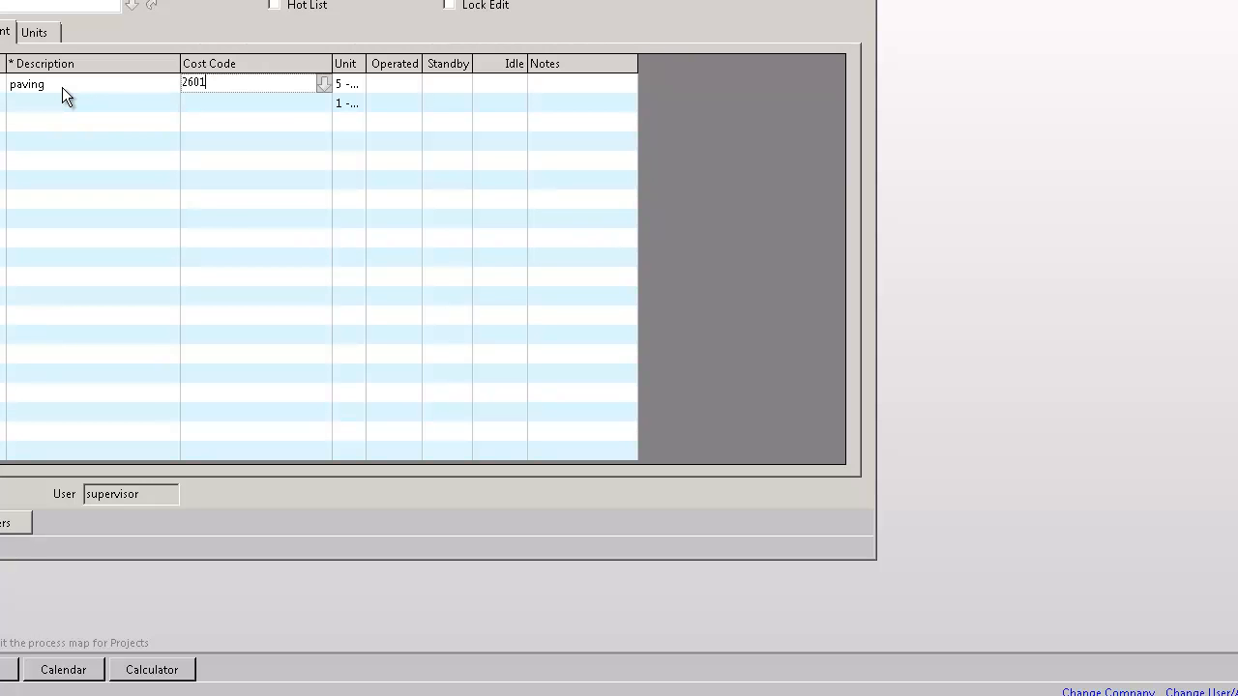
{"action": "left_click", "coordinate": [149, 100]}
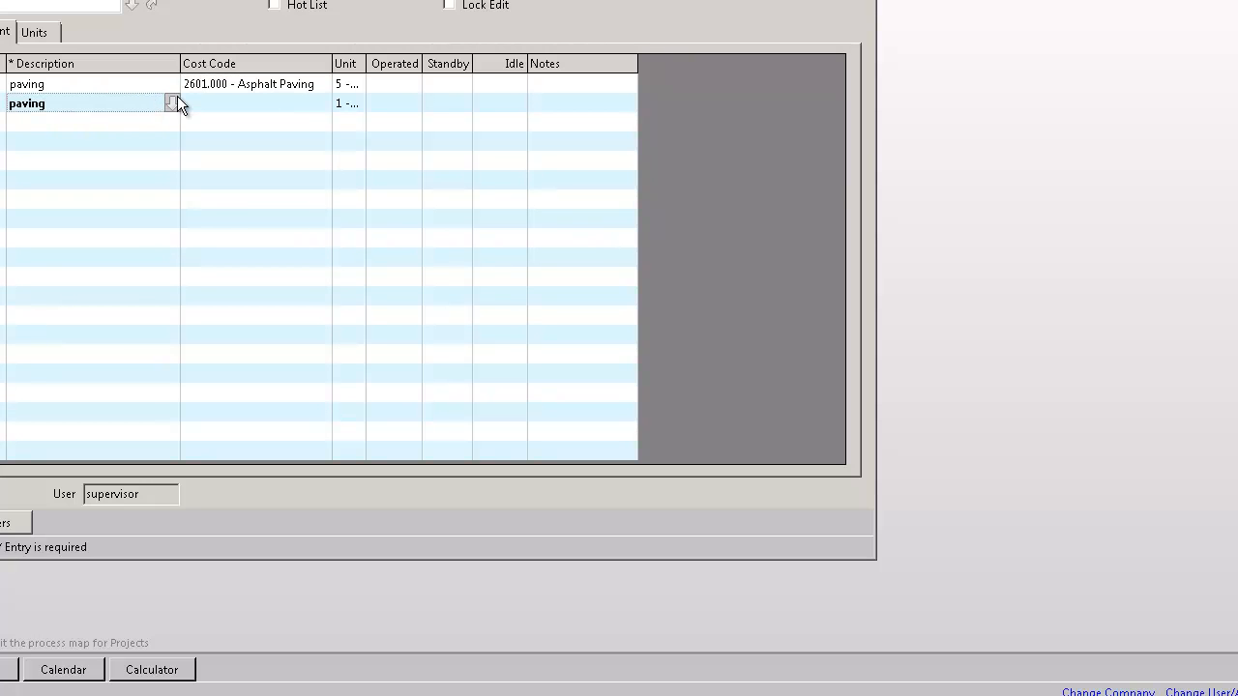
{"action": "key", "text": "Tab"}
{"action": "key", "text": "Tab"}
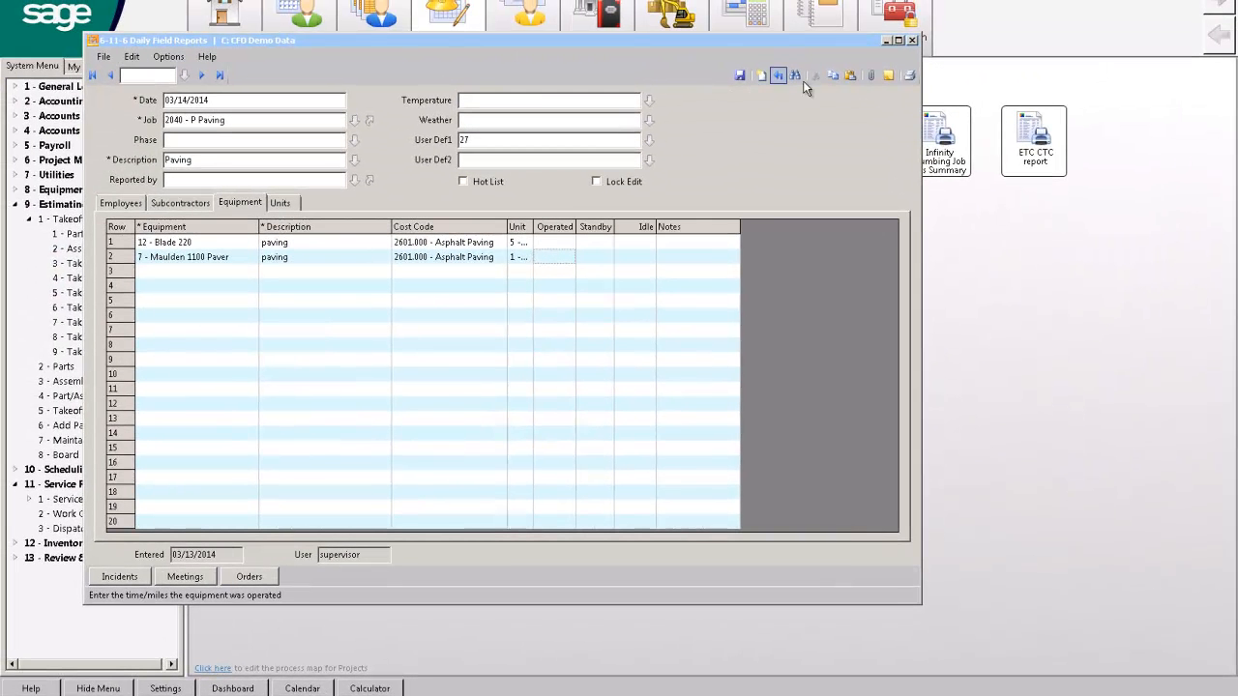
Try to save the daily field report
{"action": "left_click", "coordinate": [779, 75]}
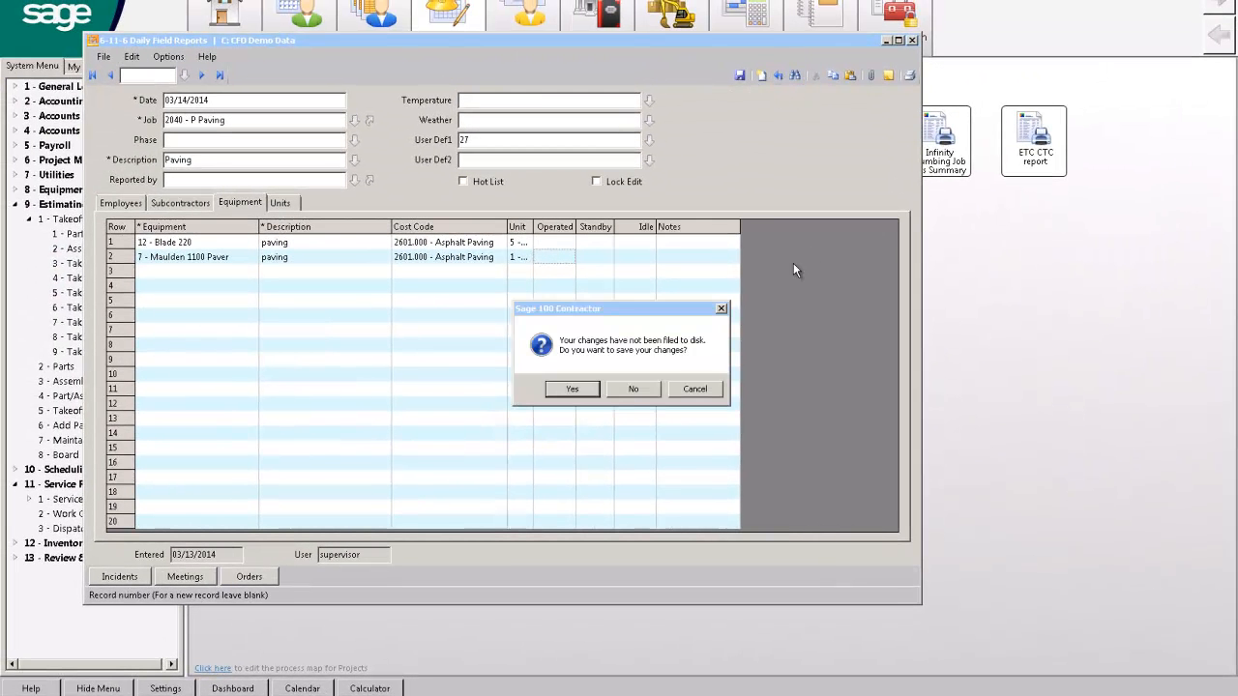
{"action": "left_click", "coordinate": [572, 390]}
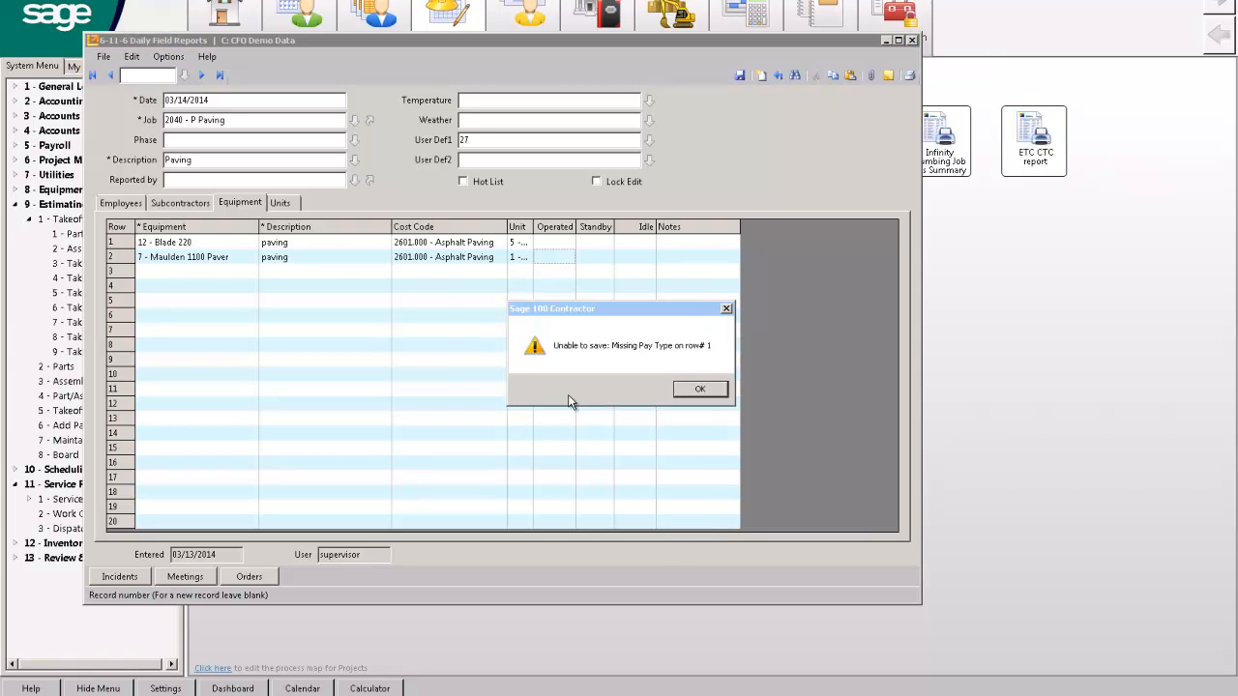
{"action": "left_click", "coordinate": [698, 389]}
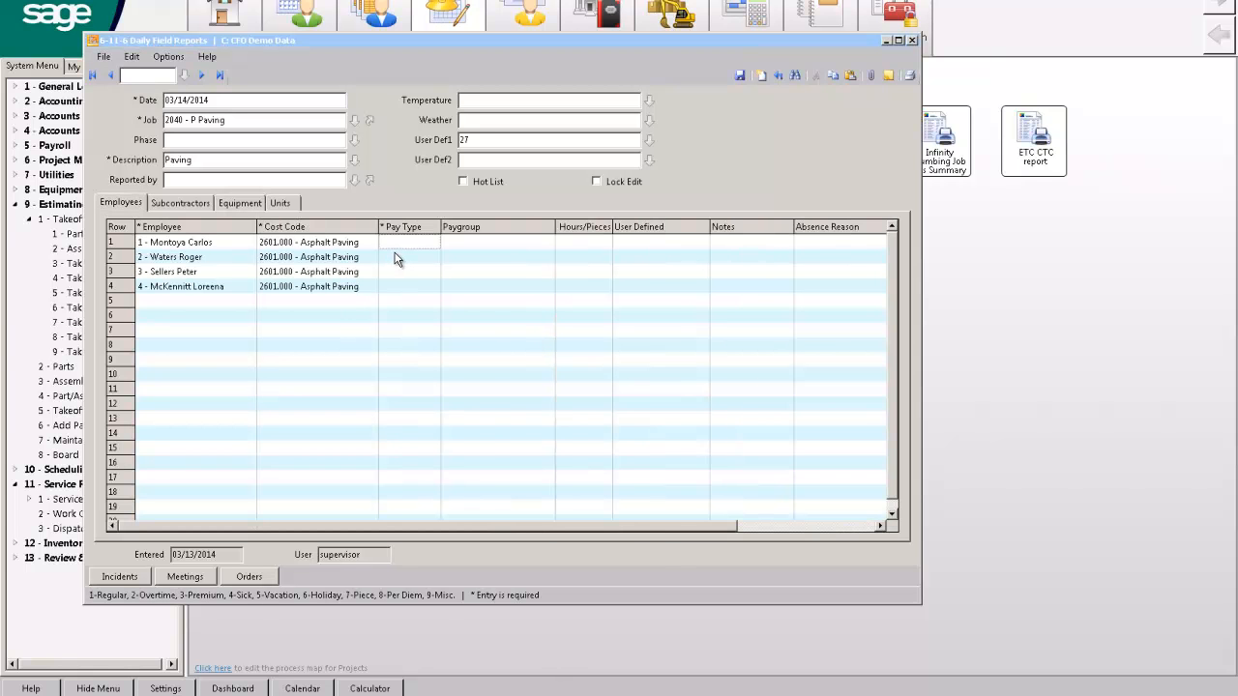
Set pay type 1 - Regular for all four employees and save the daily field report
{"action": "type", "text": "1"}
{"action": "key", "text": "Down"}
{"action": "type", "text": "1"}
{"action": "key", "text": "Down"}
{"action": "type", "text": "1"}
{"action": "key", "text": "Down"}
{"action": "type", "text": "1"}
{"action": "key", "text": "Down"}
{"action": "key", "text": "Escape"}
{"action": "left_click", "coordinate": [777, 77]}
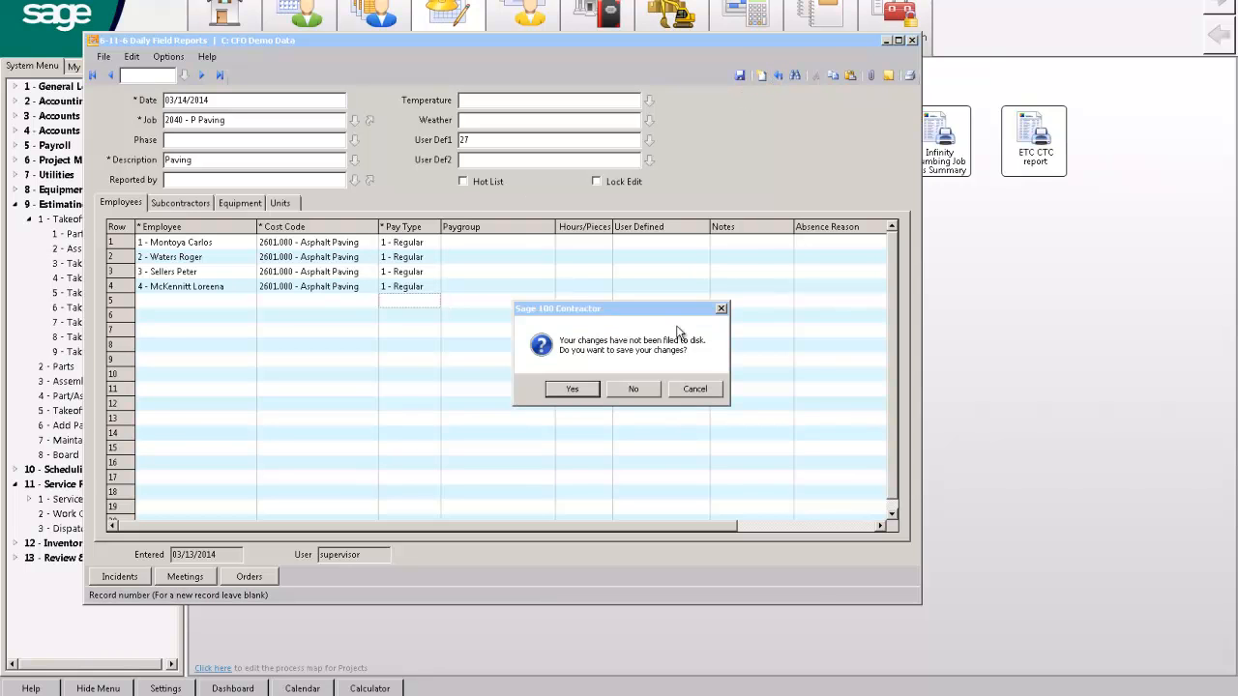
{"action": "left_click", "coordinate": [573, 389]}
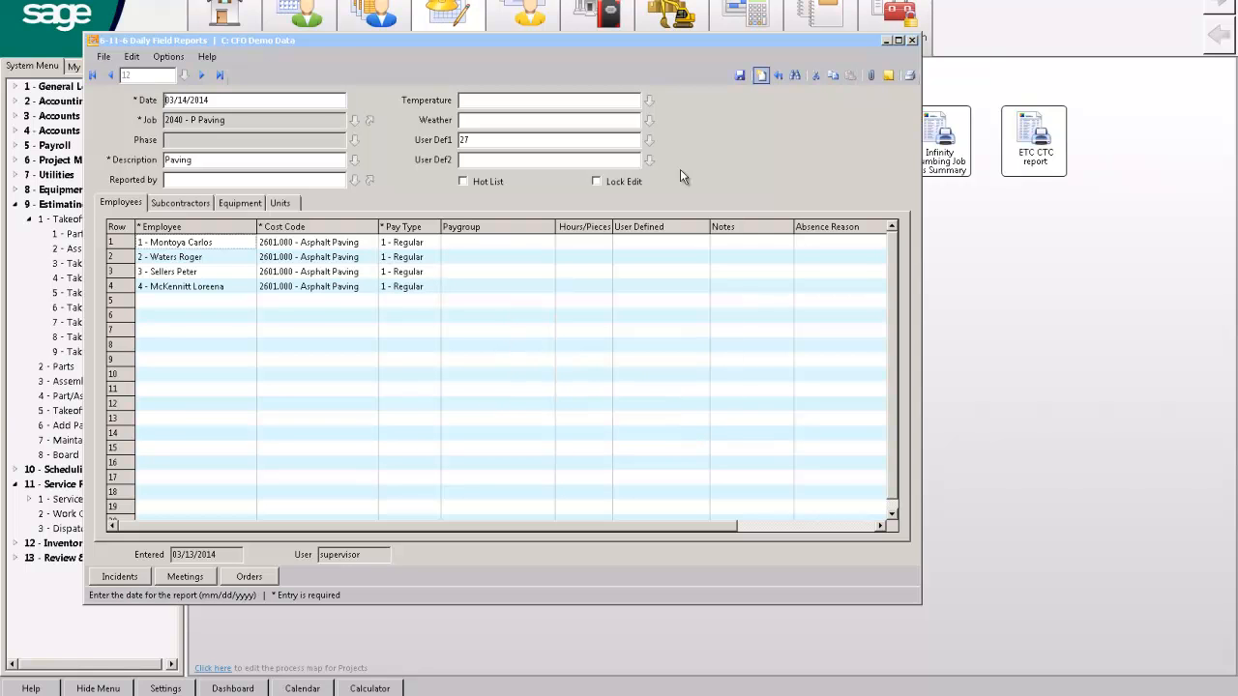
Preview the 21 - Daily Field Report for the saved record, and close the preview, the field report and the report criteria
{"action": "left_click", "coordinate": [909, 76]}
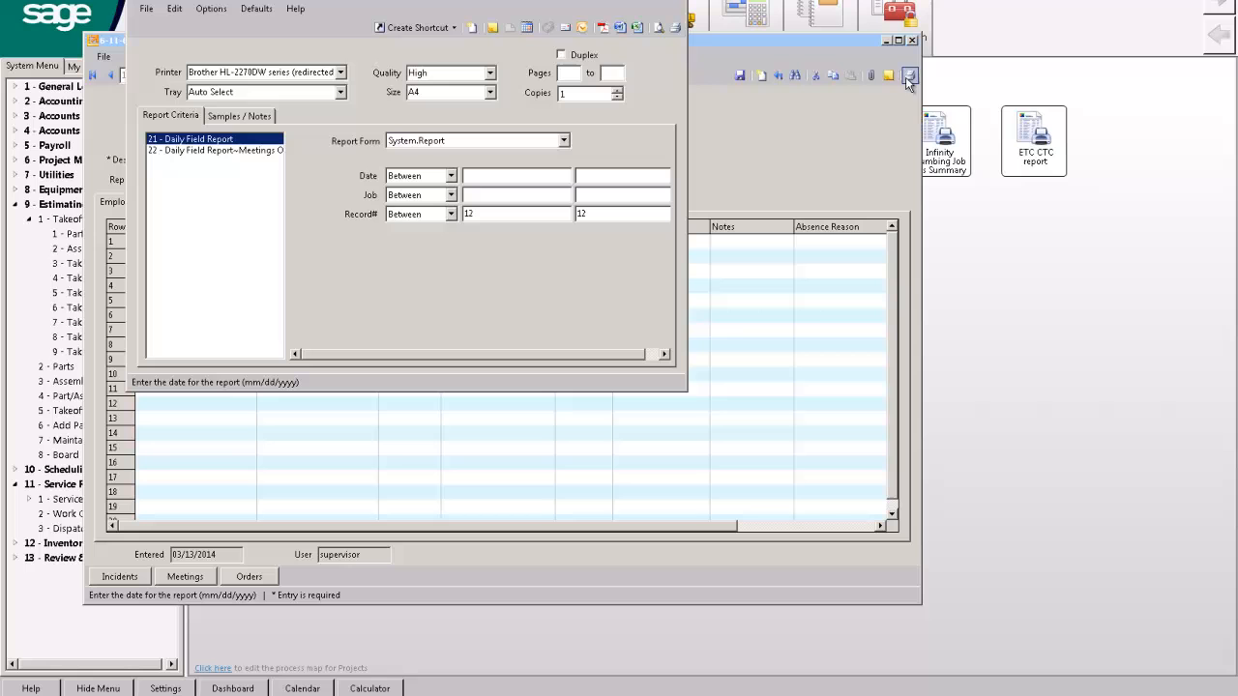
{"action": "left_click", "coordinate": [657, 28]}
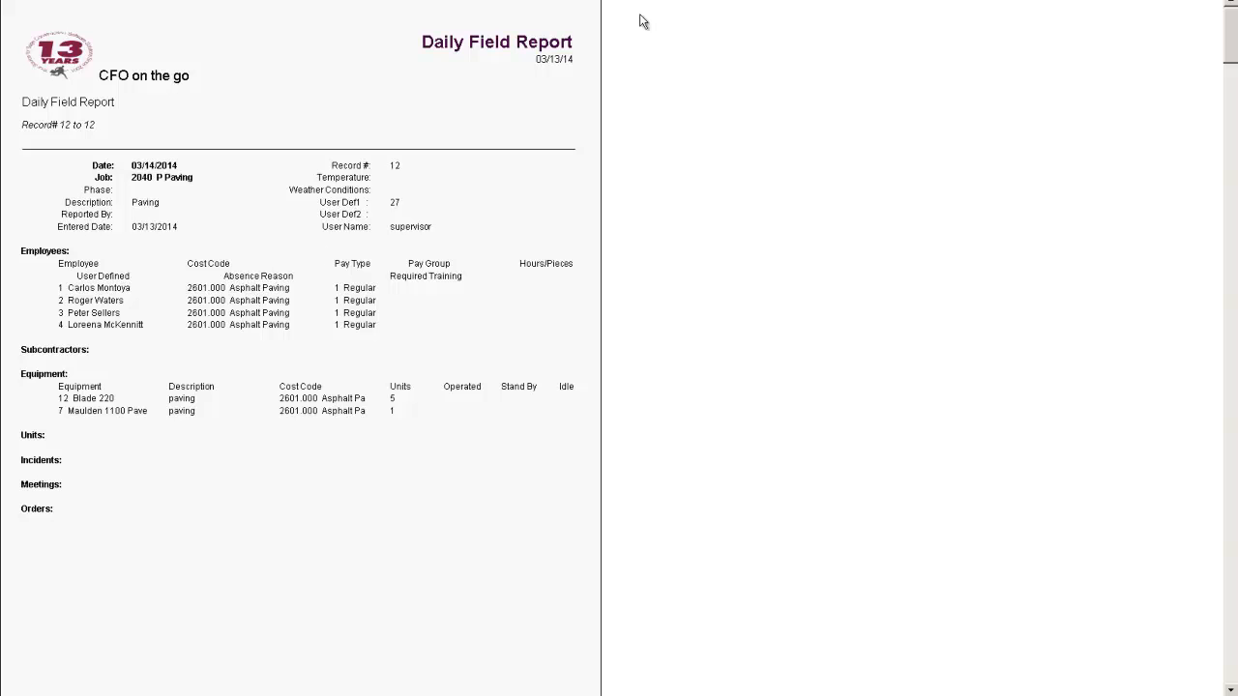
{"action": "left_click", "coordinate": [1228, 2]}
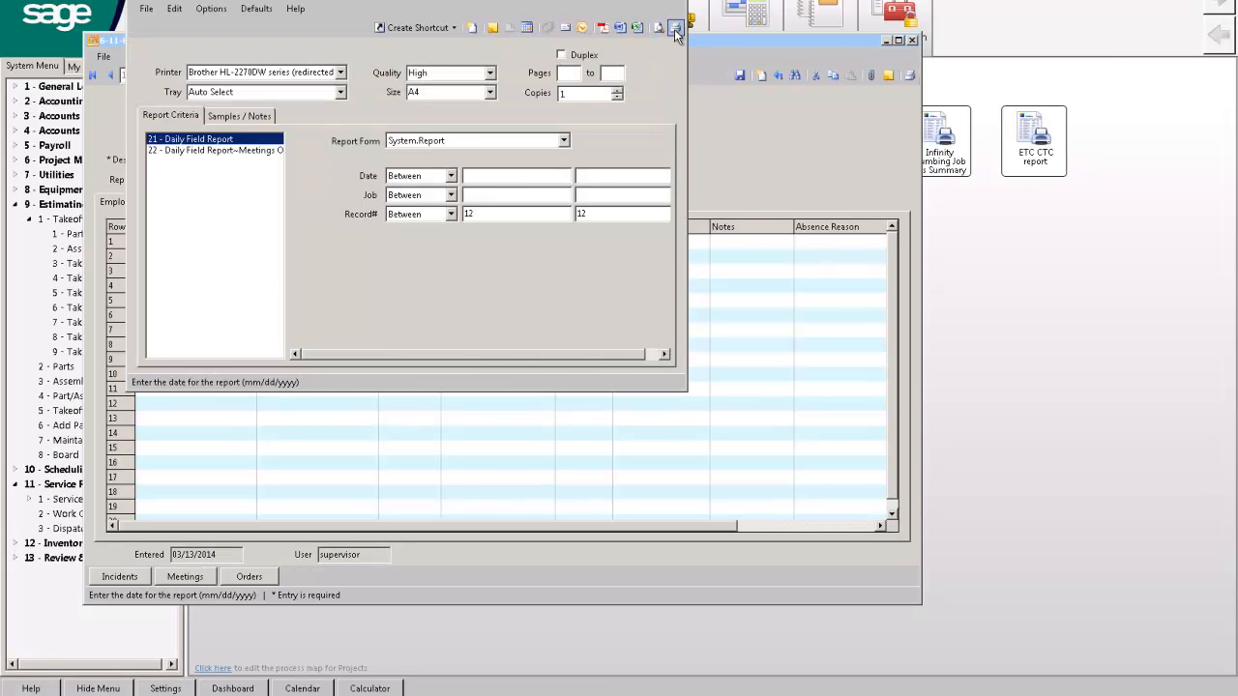
{"action": "left_click", "coordinate": [601, 33]}
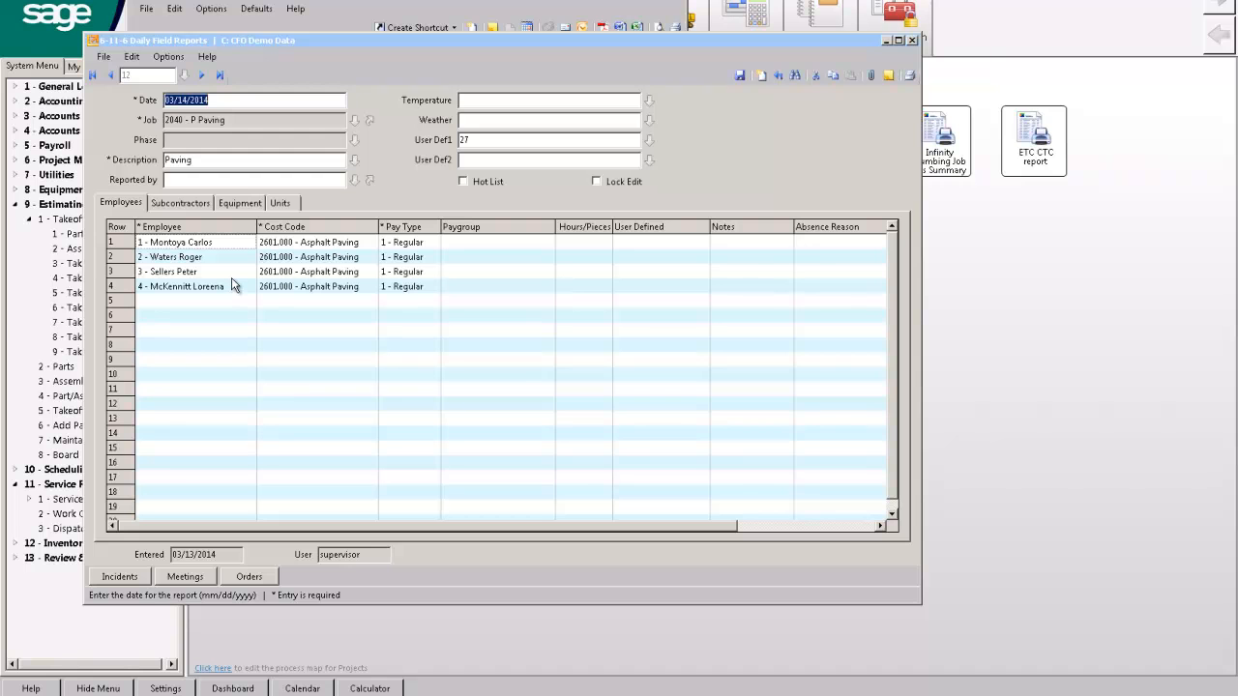
{"action": "left_click", "coordinate": [911, 41]}
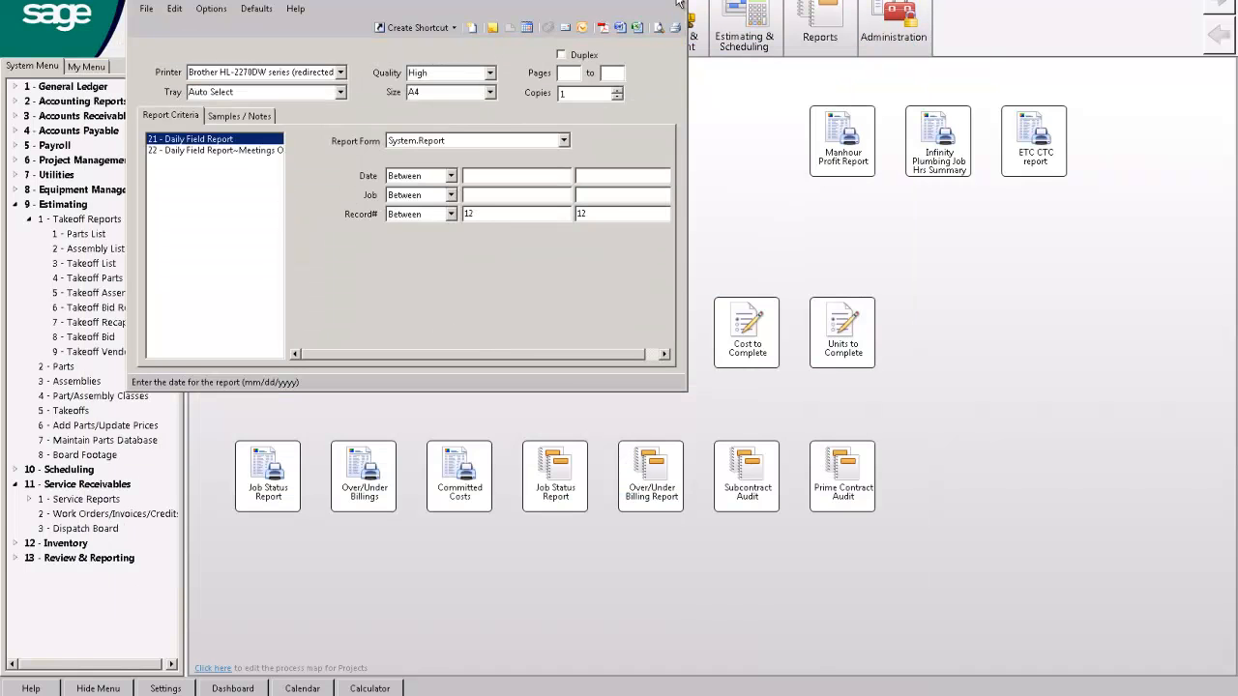
{"action": "left_click", "coordinate": [680, 3]}
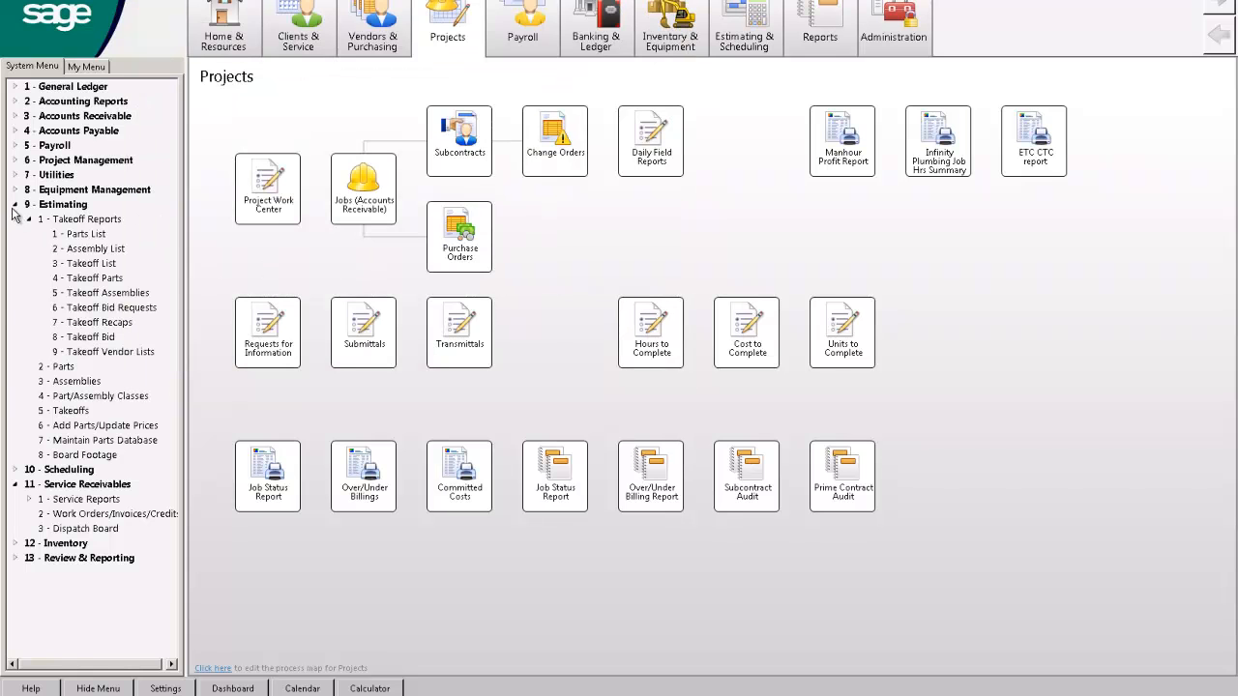
Open the existing takeoff 2040 - P Paving and show its details in the custom view ending in "w form"
{"action": "left_click", "coordinate": [15, 205]}
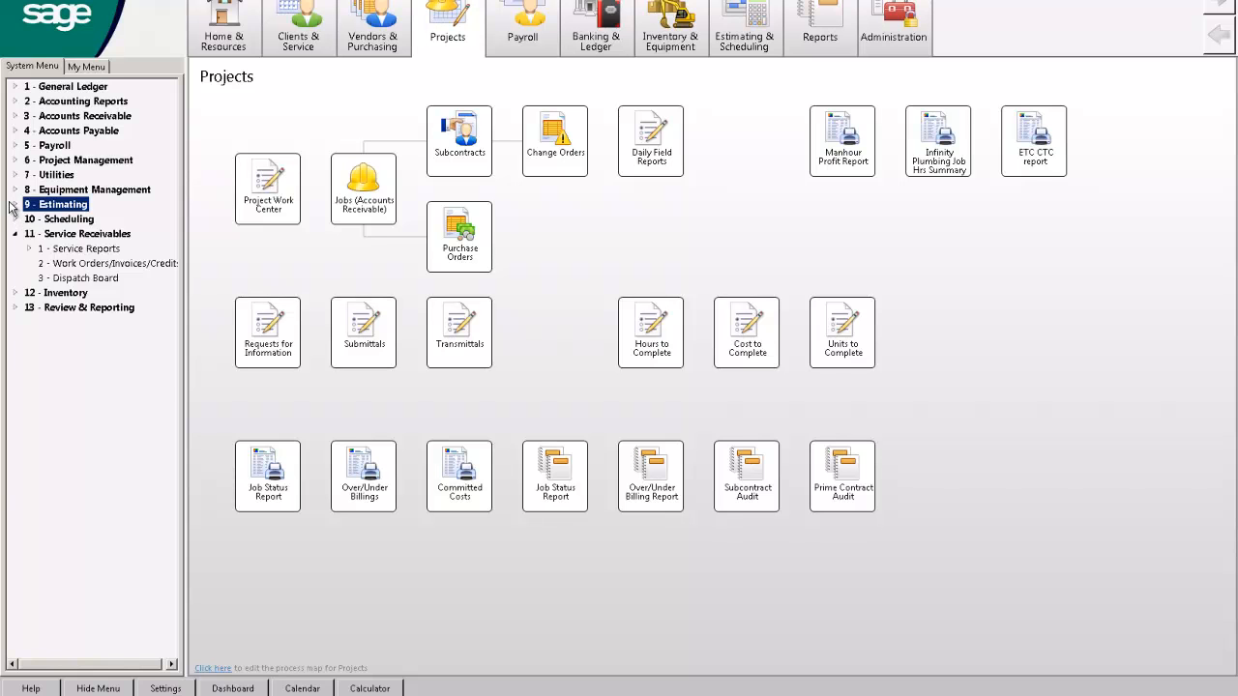
{"action": "left_click", "coordinate": [13, 205]}
{"action": "left_click", "coordinate": [63, 278]}
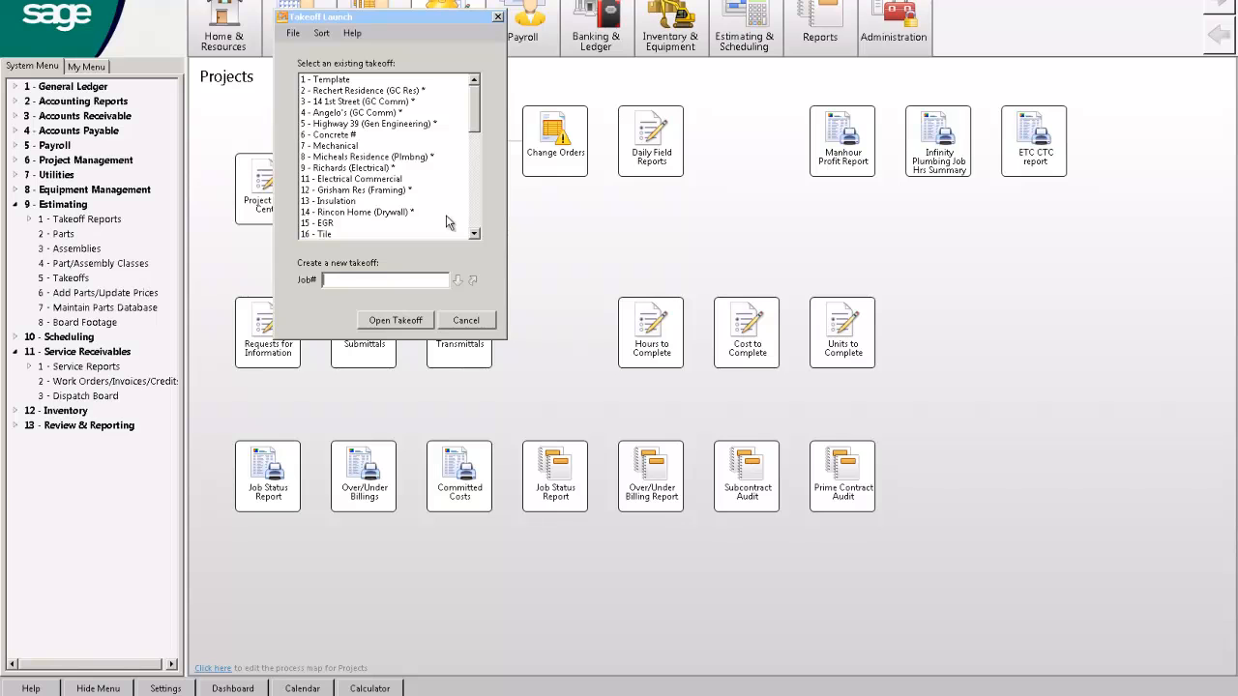
{"action": "left_click_drag", "start_coordinate": [480, 118], "coordinate": [475, 256]}
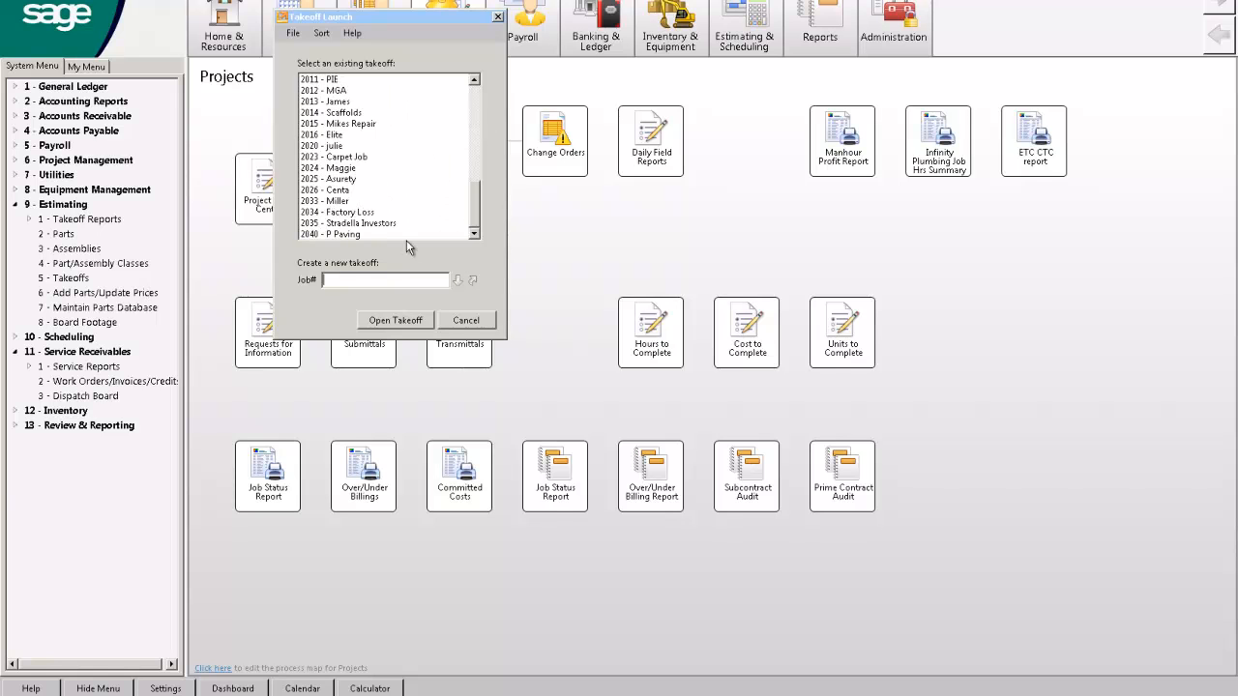
{"action": "left_click", "coordinate": [332, 234]}
{"action": "double_click", "coordinate": [334, 233]}
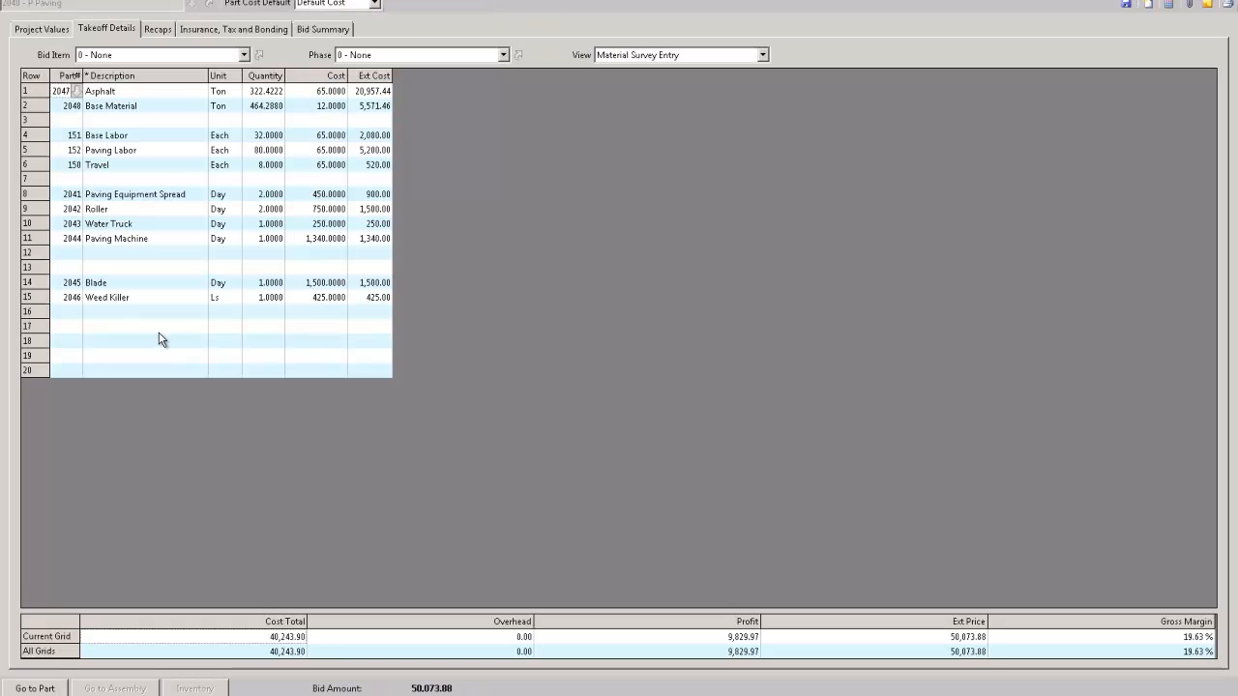
{"action": "left_click", "coordinate": [616, 59]}
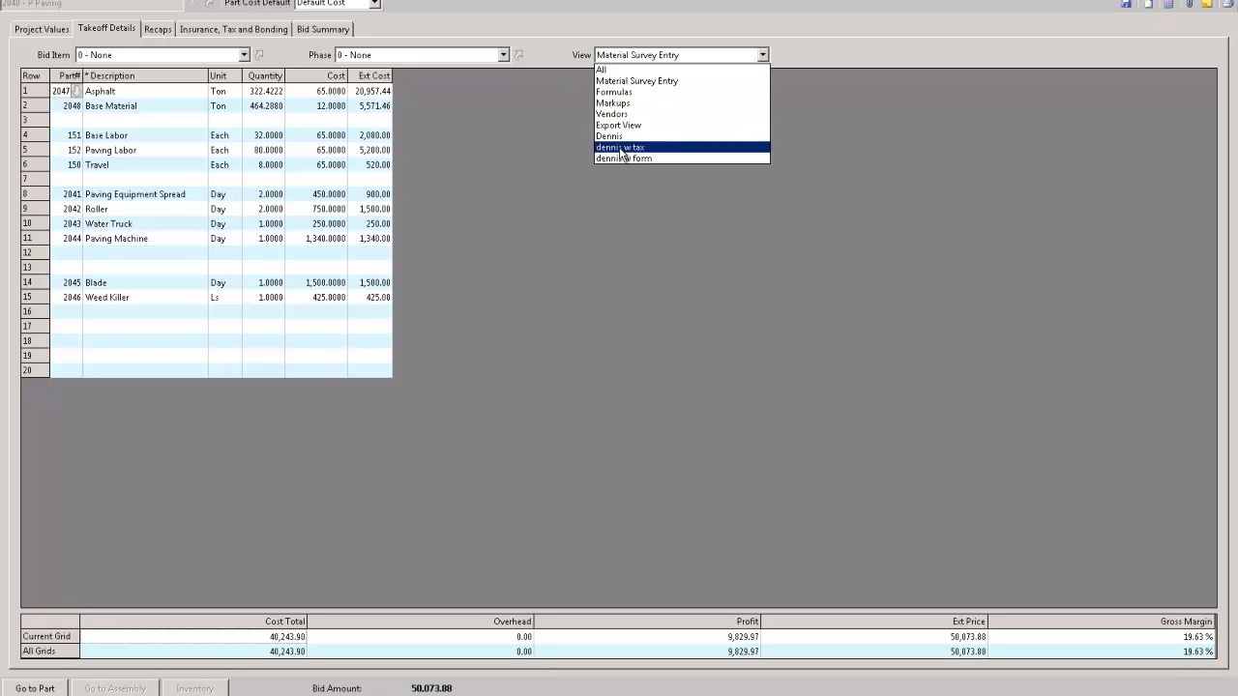
{"action": "left_click", "coordinate": [620, 159]}
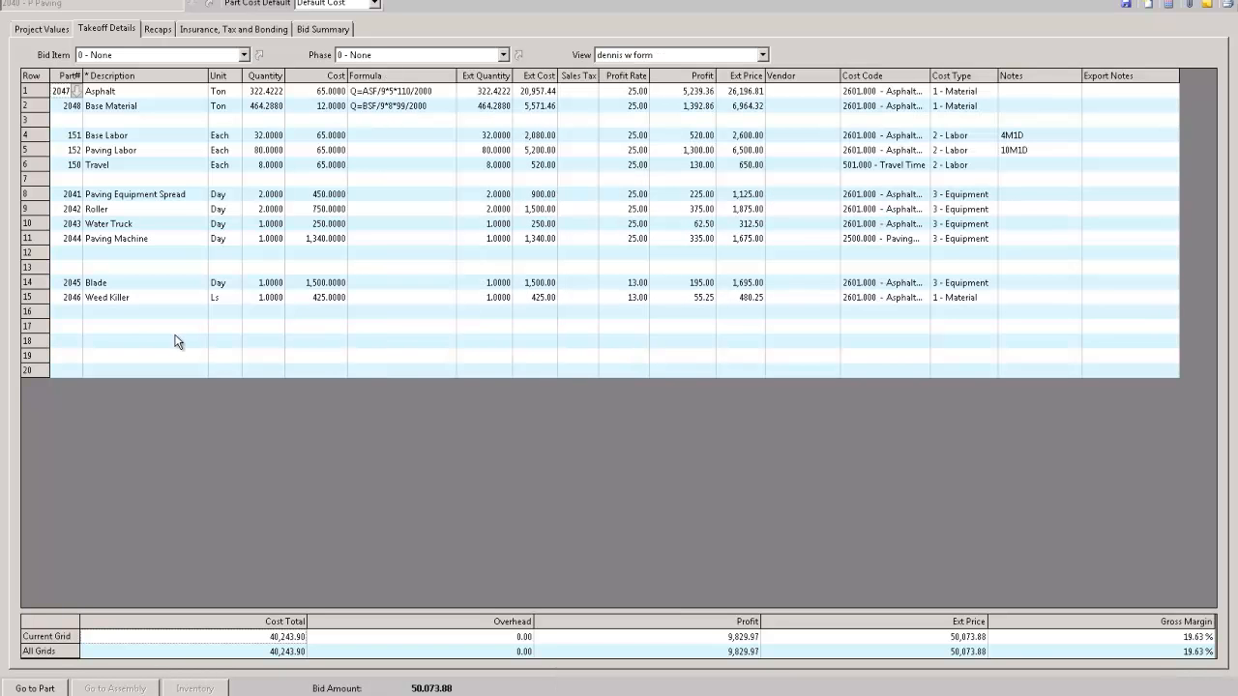
Add part 2053 Crackfil - Hot from class 2500 - Paving & Surfacing in row 17 with quantity 178, and recalculate the takeoff
{"action": "left_click", "coordinate": [76, 326]}
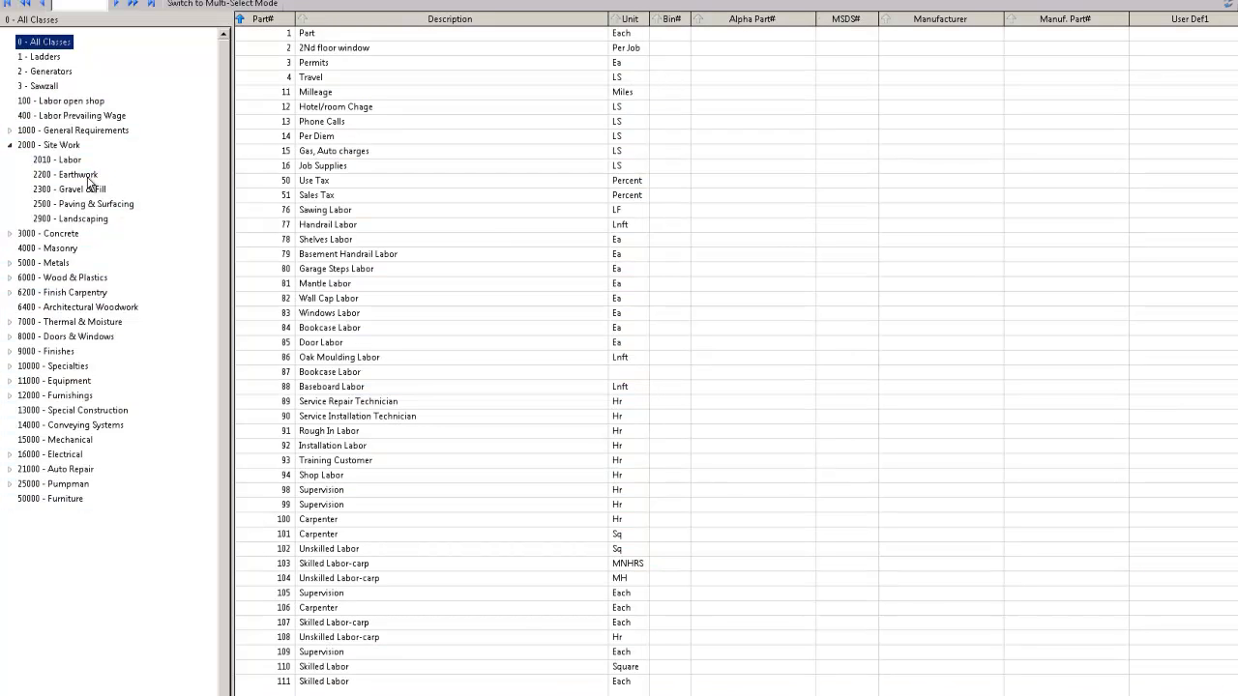
{"action": "left_click", "coordinate": [85, 204]}
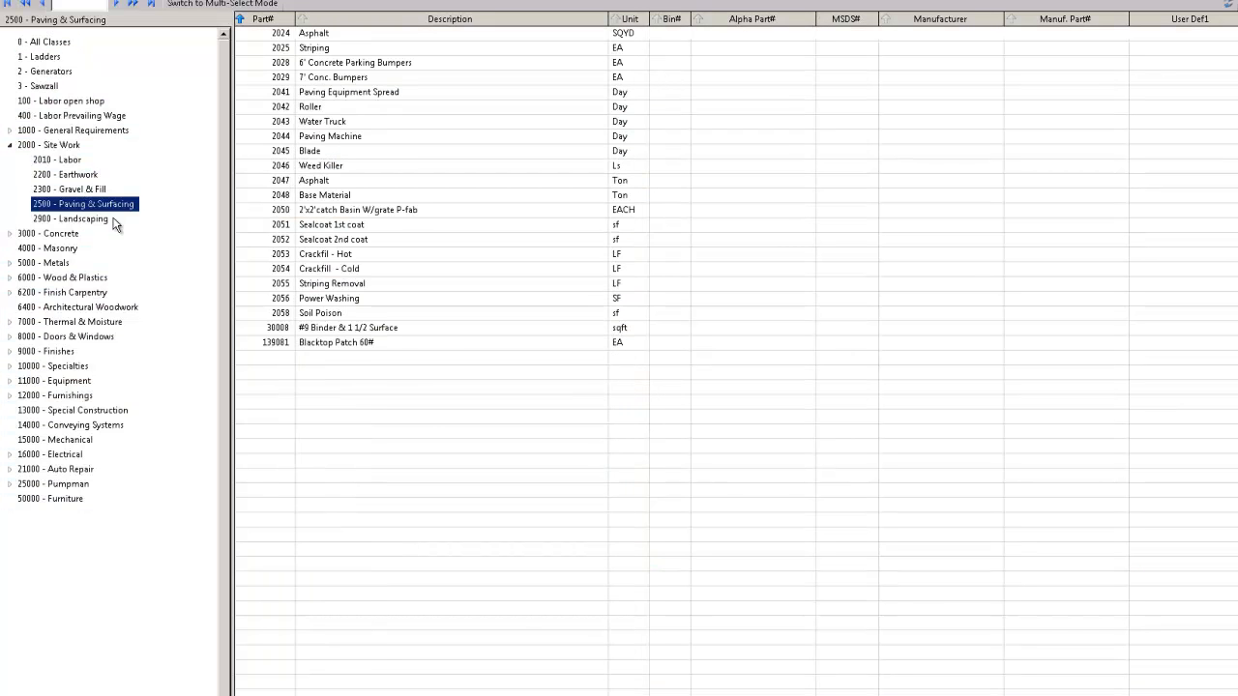
{"action": "double_click", "coordinate": [330, 255]}
{"action": "left_click", "coordinate": [267, 328]}
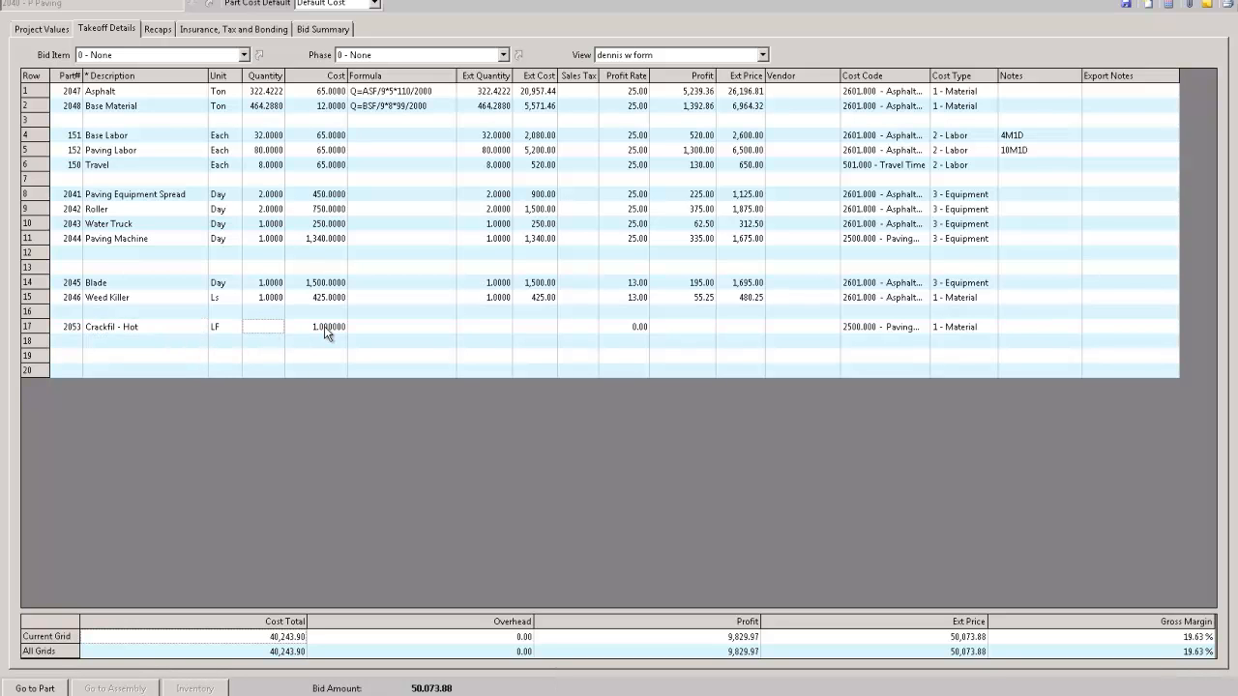
{"action": "type", "text": "18"}
{"action": "type", "text": "78"}
{"action": "key", "text": "Tab"}
{"action": "left_click", "coordinate": [1165, 6]}
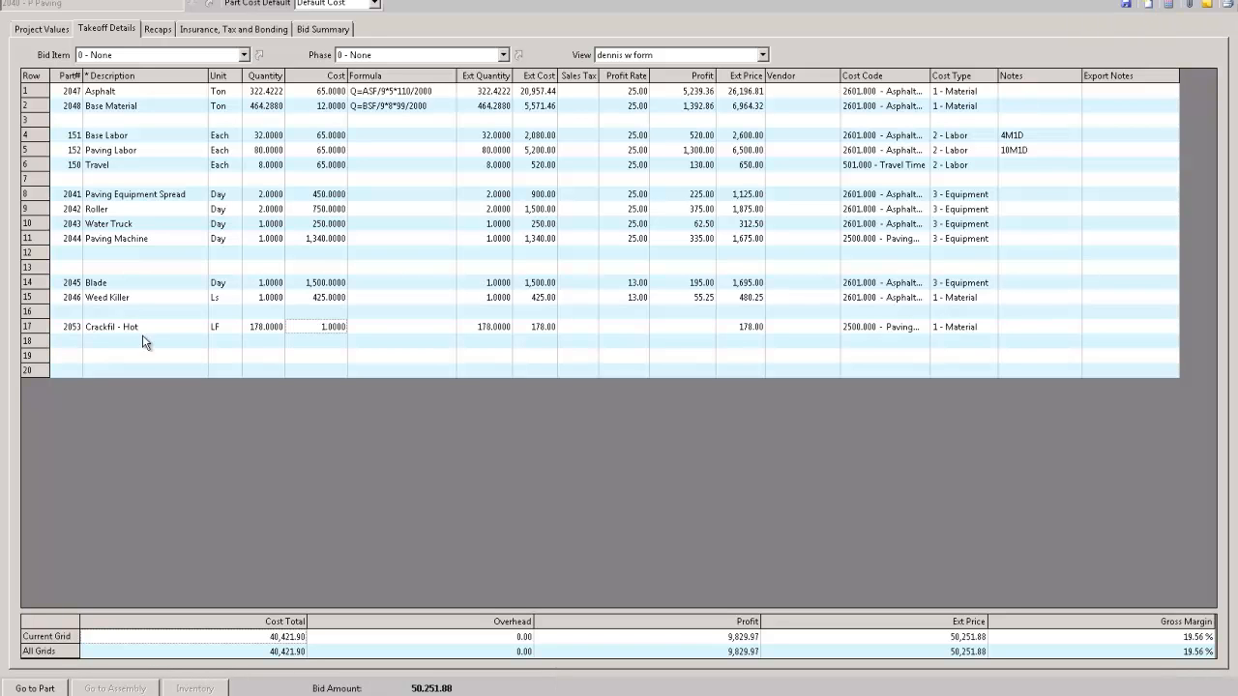
Add part 2058 Soil Poison in row 18 with a quantity of 10522, and recalculate the takeoff
{"action": "left_click", "coordinate": [77, 346]}
{"action": "left_click", "coordinate": [77, 346]}
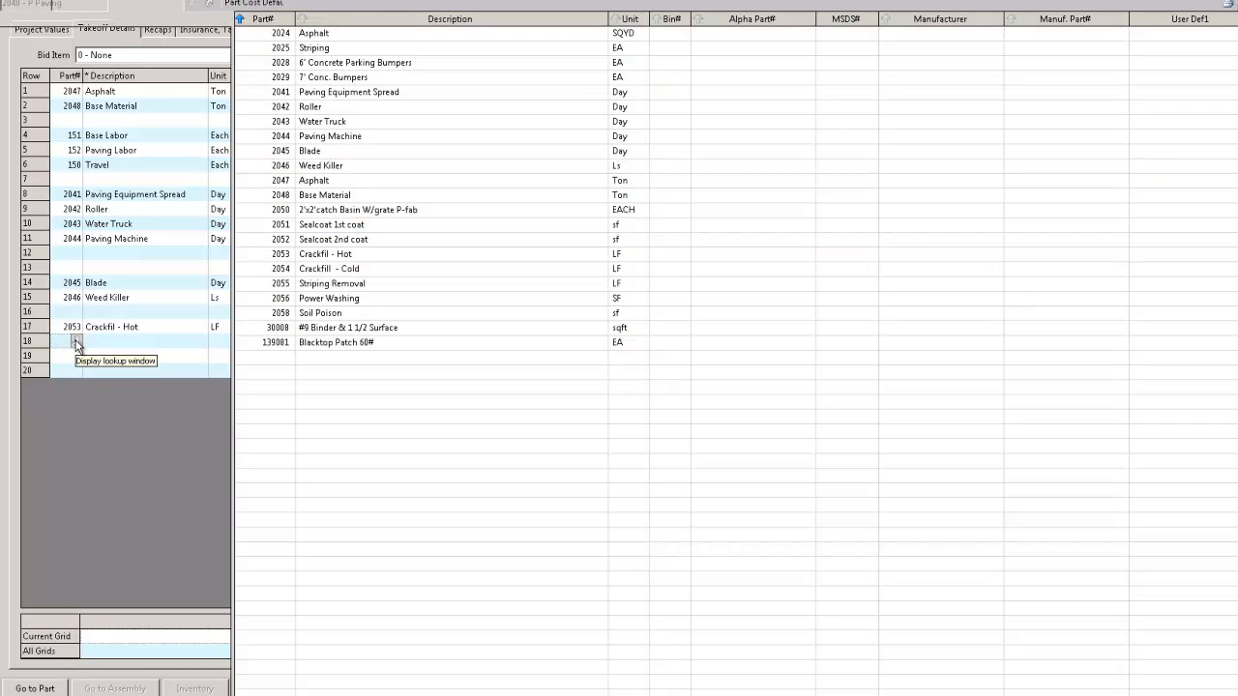
{"action": "double_click", "coordinate": [326, 314]}
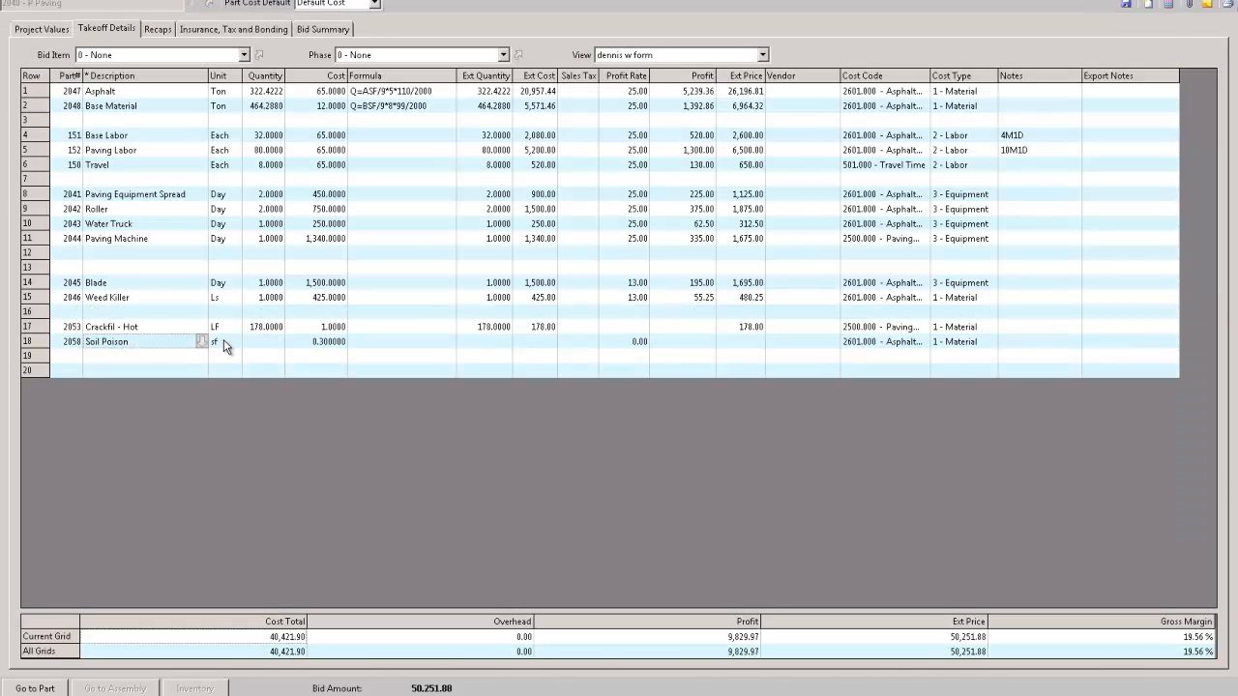
{"action": "left_click", "coordinate": [271, 345]}
{"action": "type", "text": "10522"}
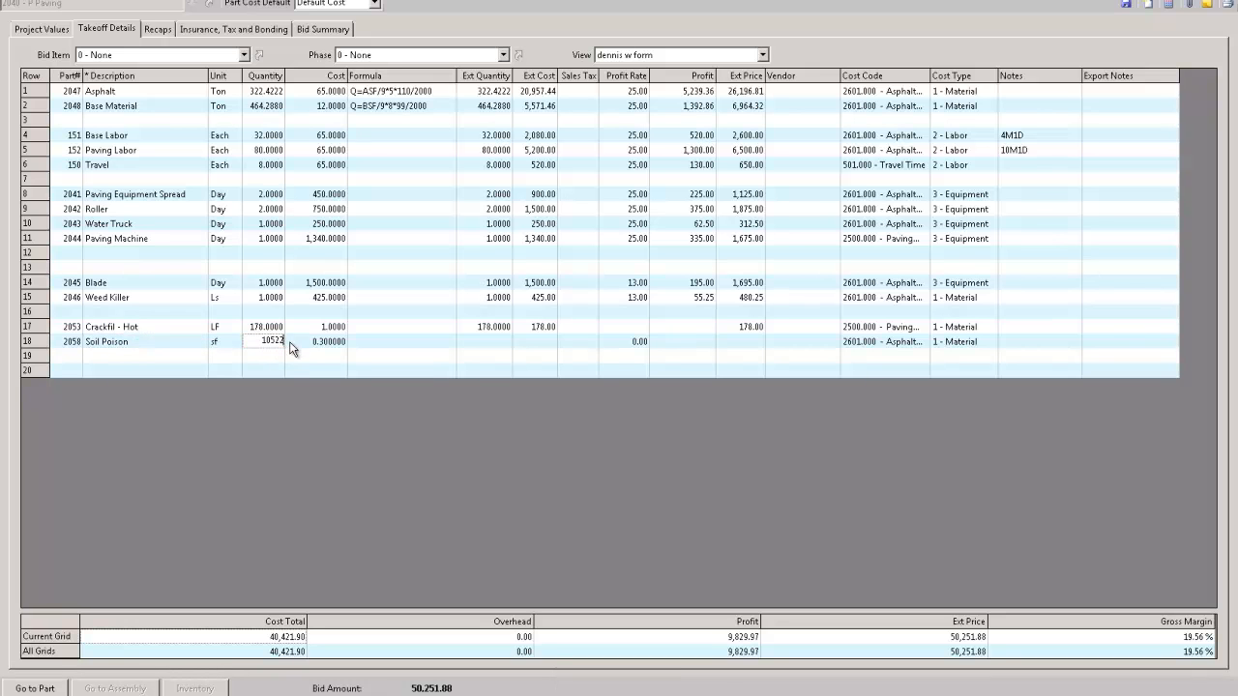
{"action": "left_click", "coordinate": [289, 343]}
{"action": "left_click", "coordinate": [1167, 4]}
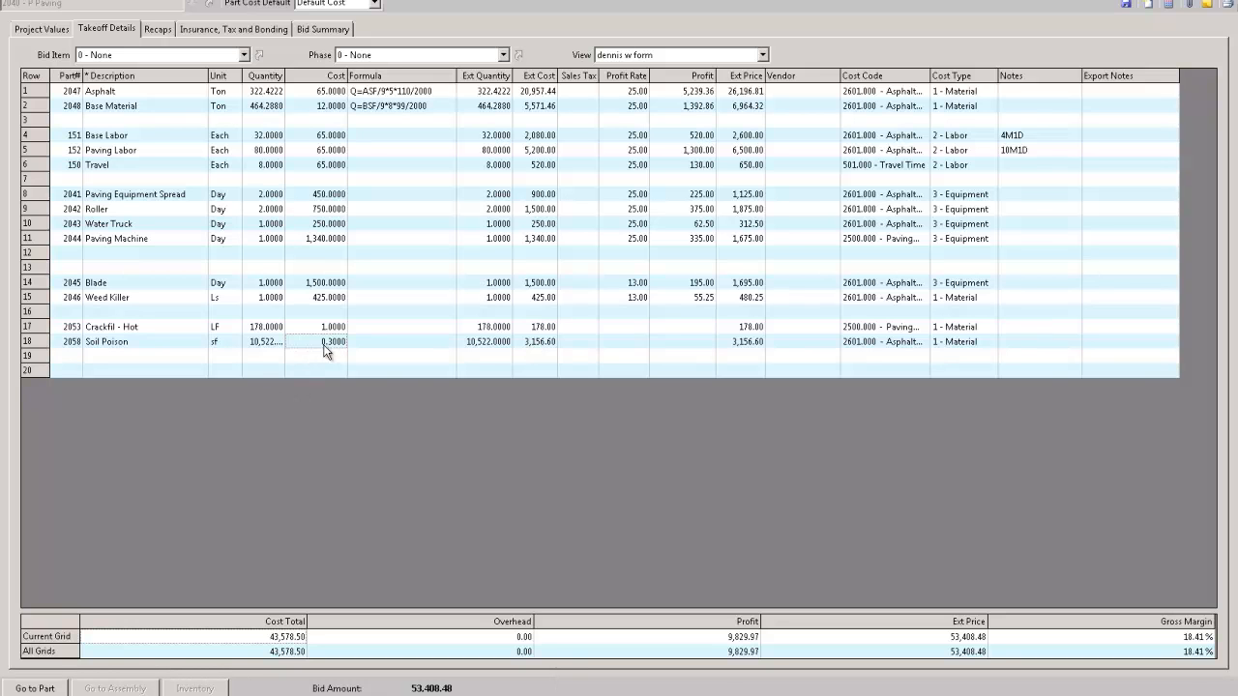
Enter a one-time item described as "Purple sky hook" in row 19, without a part number
{"action": "left_click", "coordinate": [185, 359]}
{"action": "type", "text": "Purple s"}
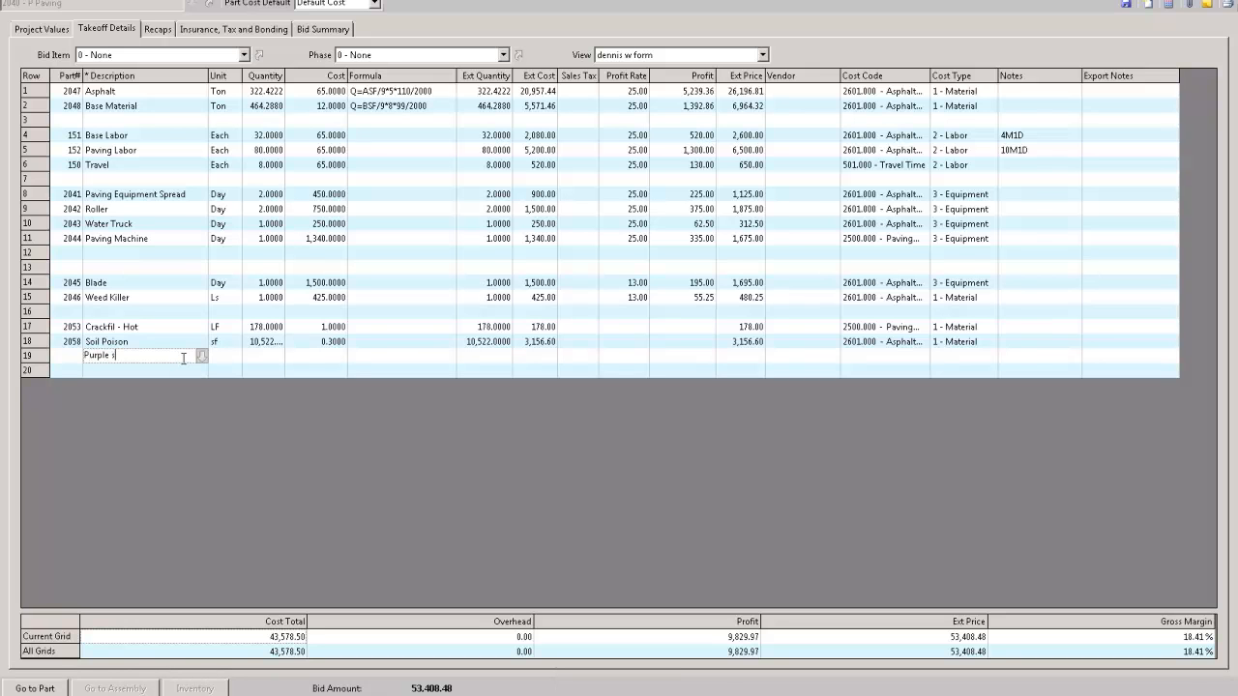
{"action": "type", "text": "ky hok"}
{"action": "key", "text": "BackSpace"}
{"action": "type", "text": "ok"}
Assign vendor 3 - Shamrock Materials from the 3 - M-Concrete/Sand/Gravel group to the Asphalt line in row 1
{"action": "left_click", "coordinate": [783, 92]}
{"action": "left_click", "coordinate": [834, 91]}
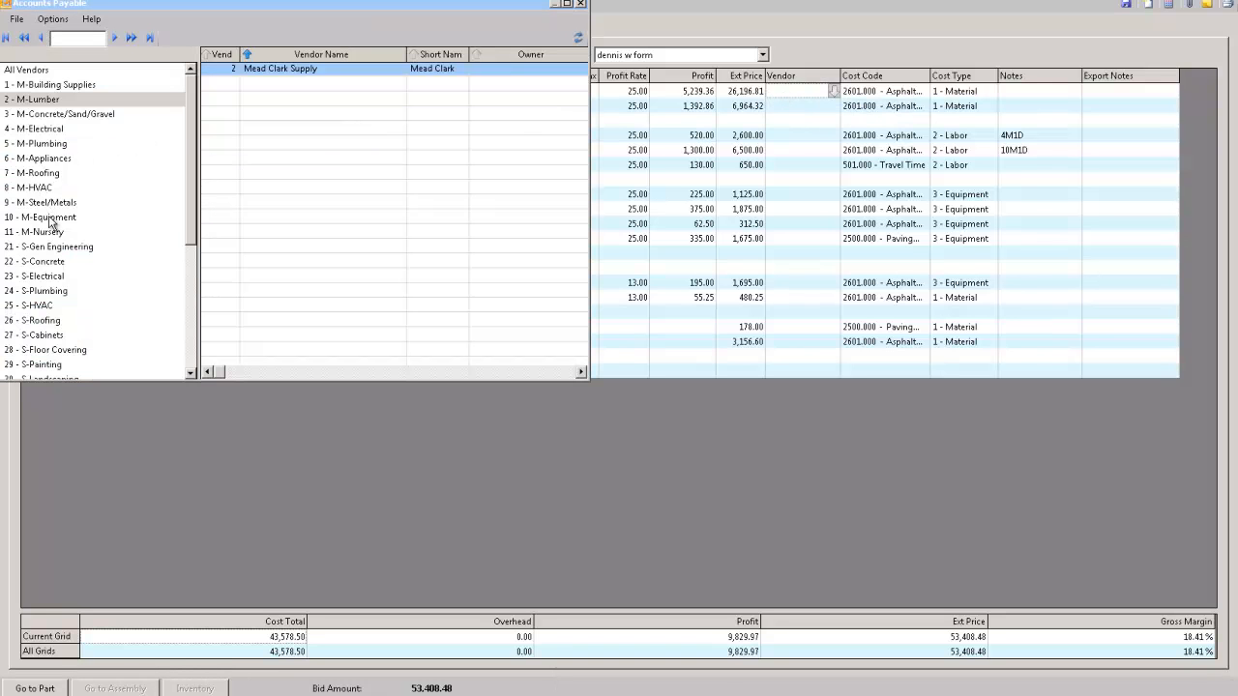
{"action": "left_click", "coordinate": [161, 115]}
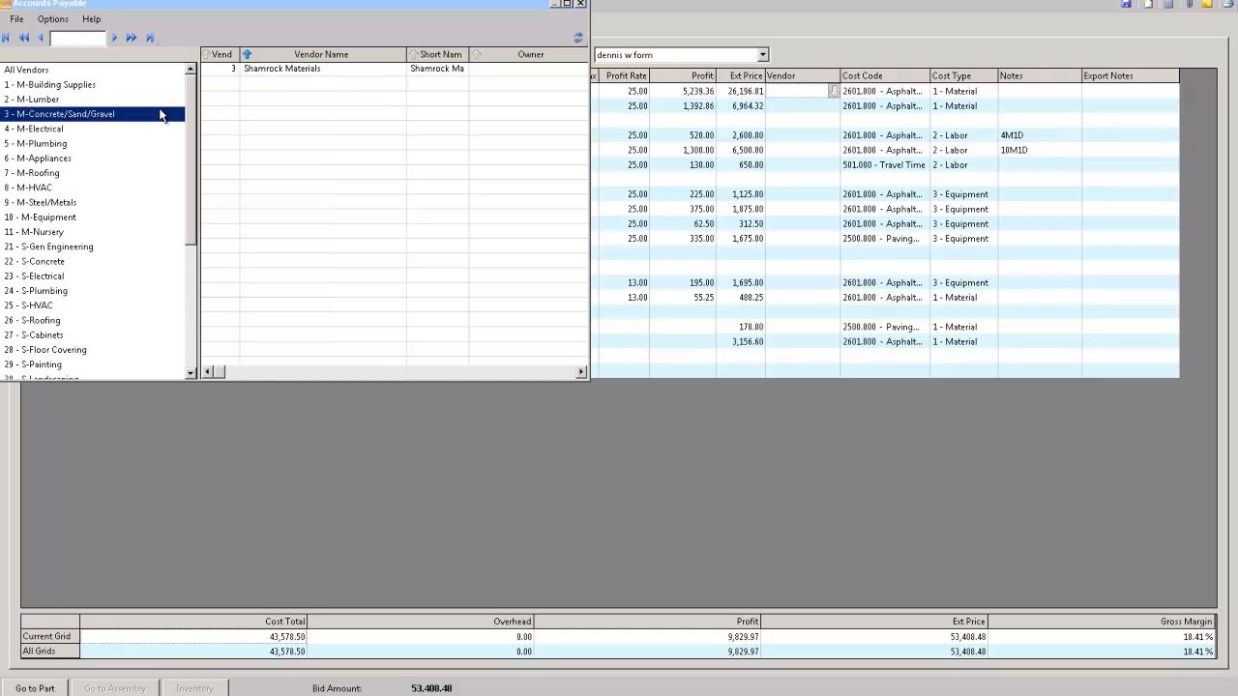
{"action": "double_click", "coordinate": [267, 69]}
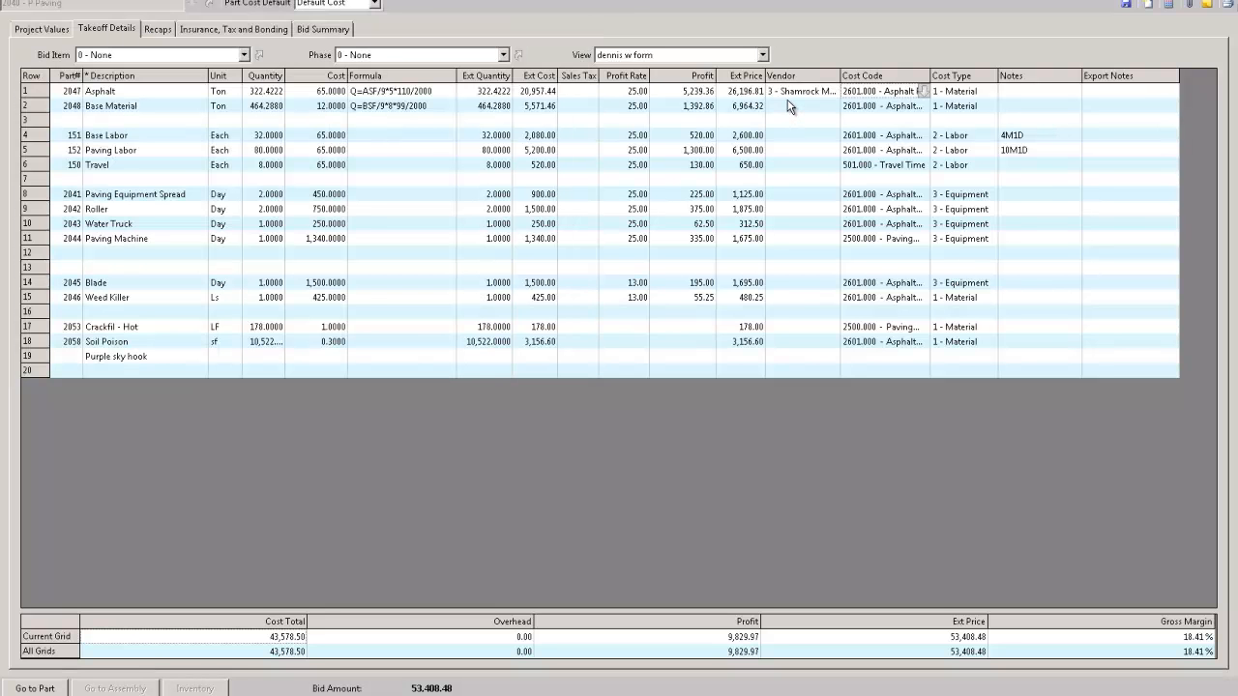